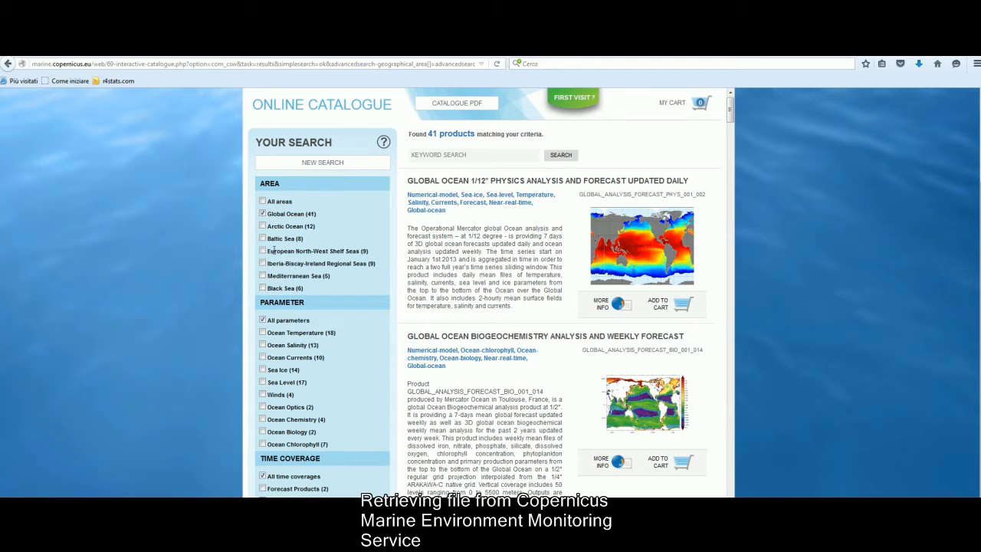
- Filter the catalogue to the Mediterranean Sea area, the Ocean Temperature parameter and InSitu Observations
click(263, 275)
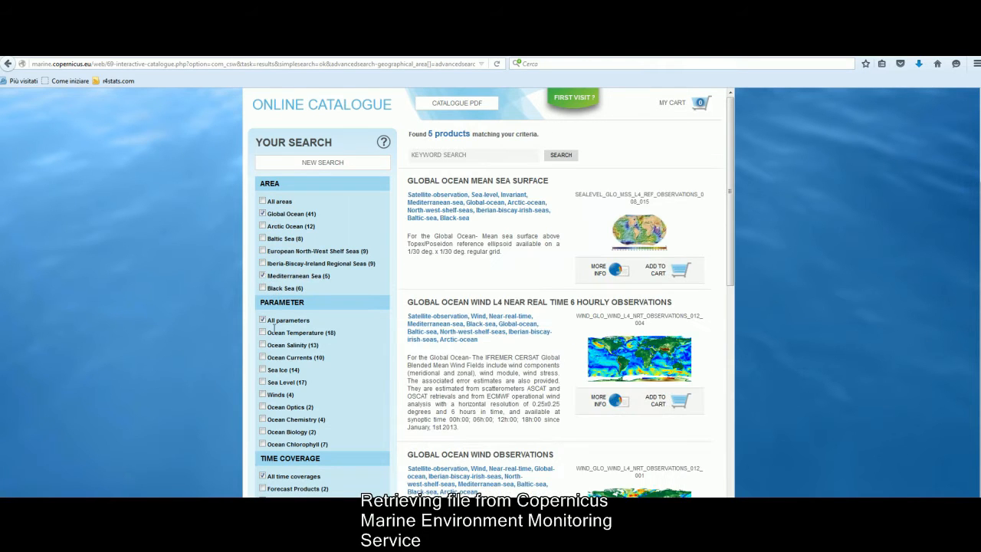
click(263, 332)
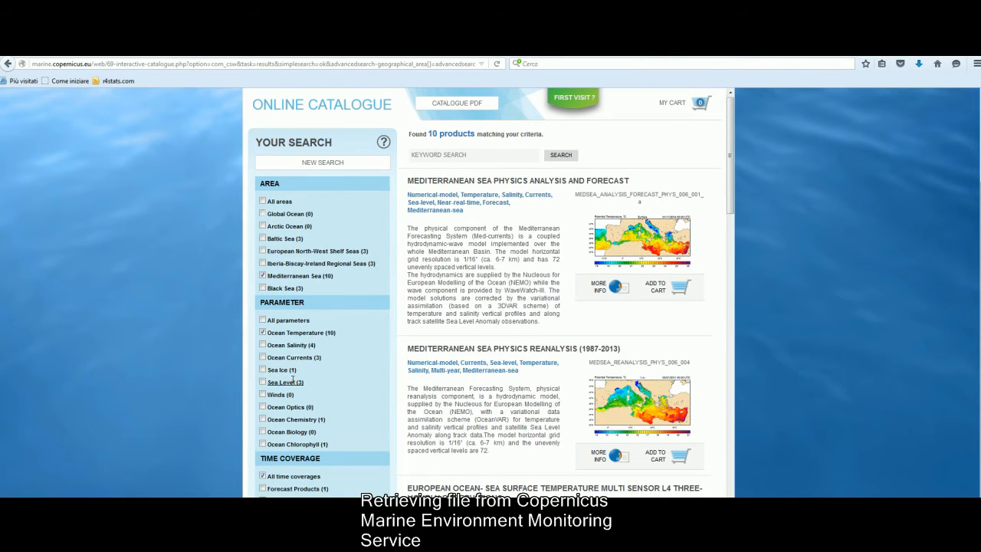
scroll(350, 390, down, 5)
scroll(350, 391, down, 3)
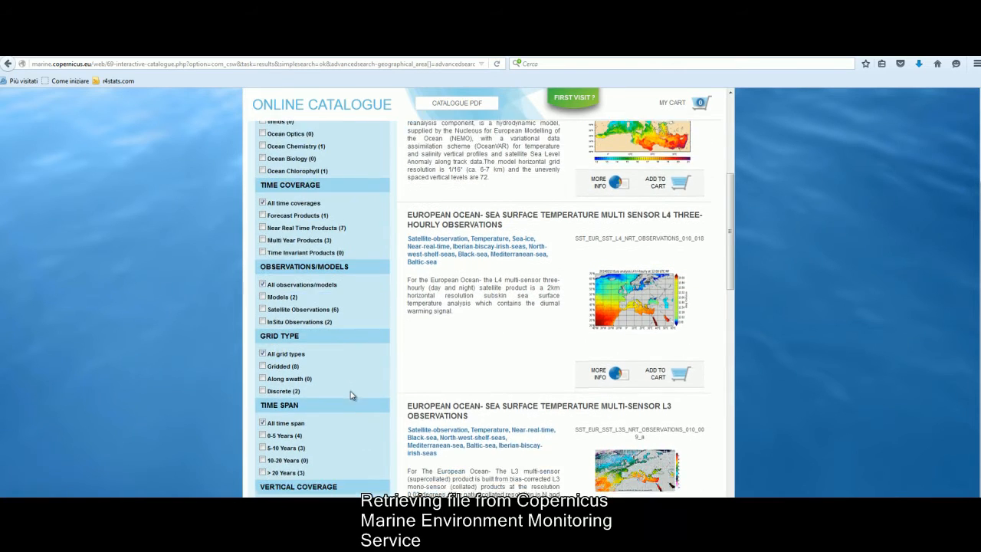
click(263, 245)
scroll(332, 292, up, 5)
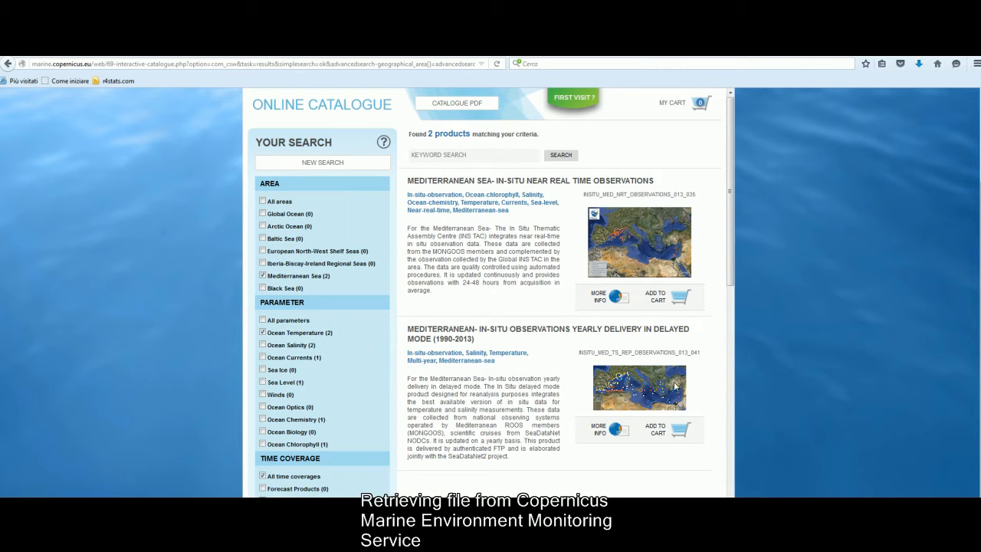
- Add the Mediterranean Sea in-situ near real time observations product to the cart and view its TEMP variable on the map
click(679, 296)
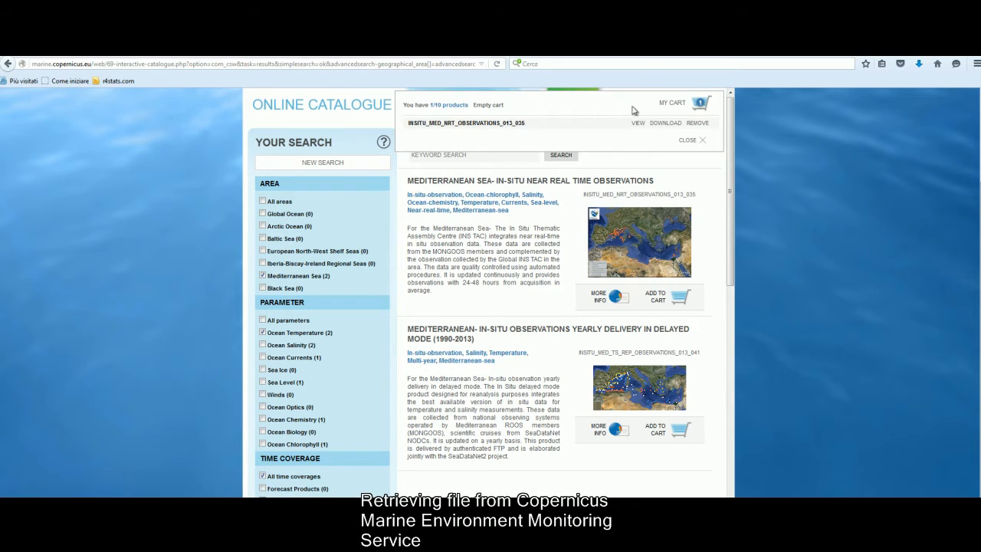
click(636, 123)
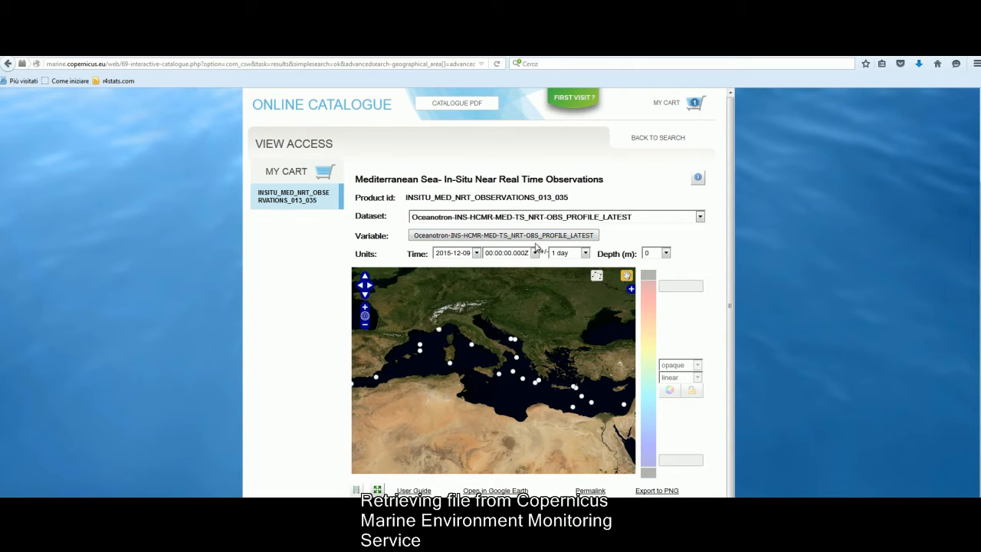
click(535, 239)
click(416, 252)
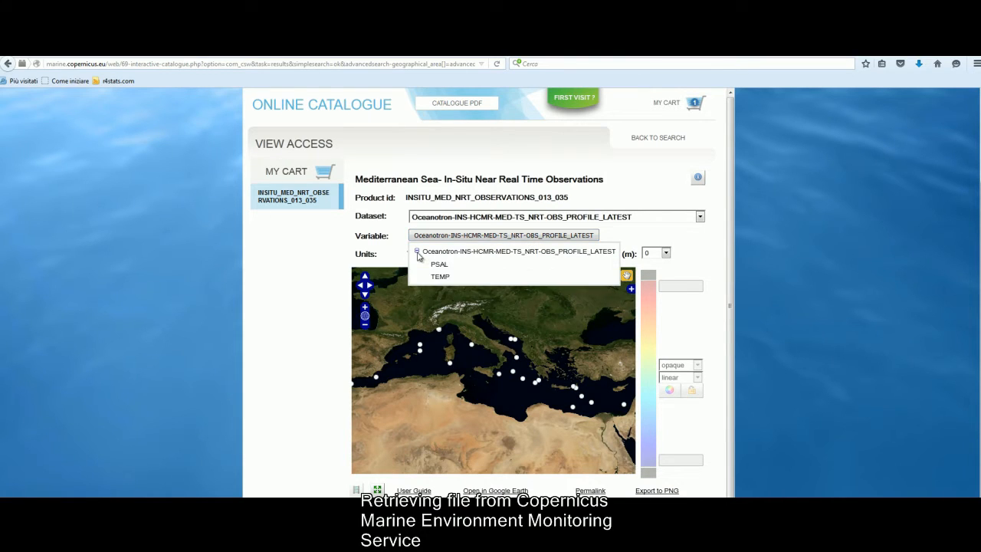
click(442, 277)
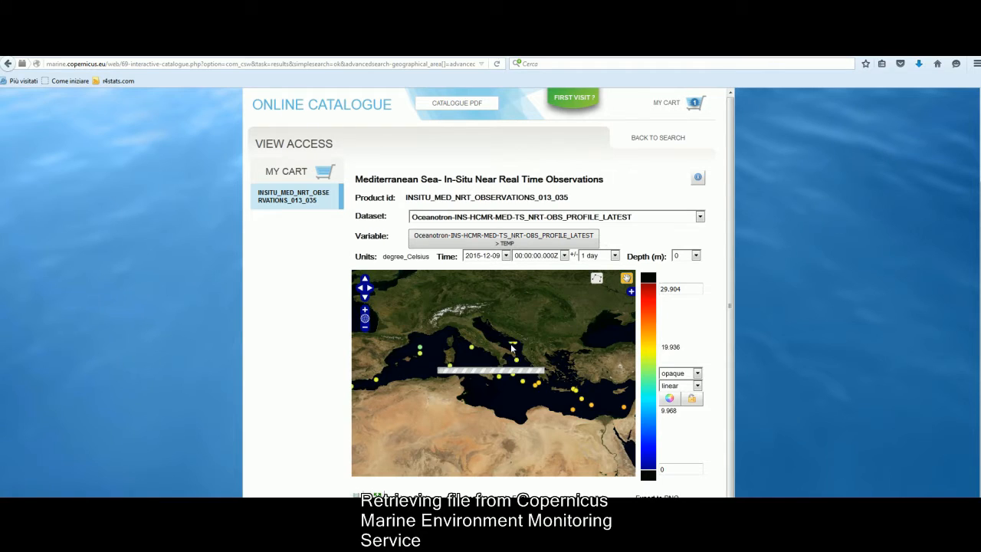
- Download GL_LATEST_PR_GL_58970_20151109.nc from the latest/20151109 folder of the product in the cart
click(693, 106)
click(663, 123)
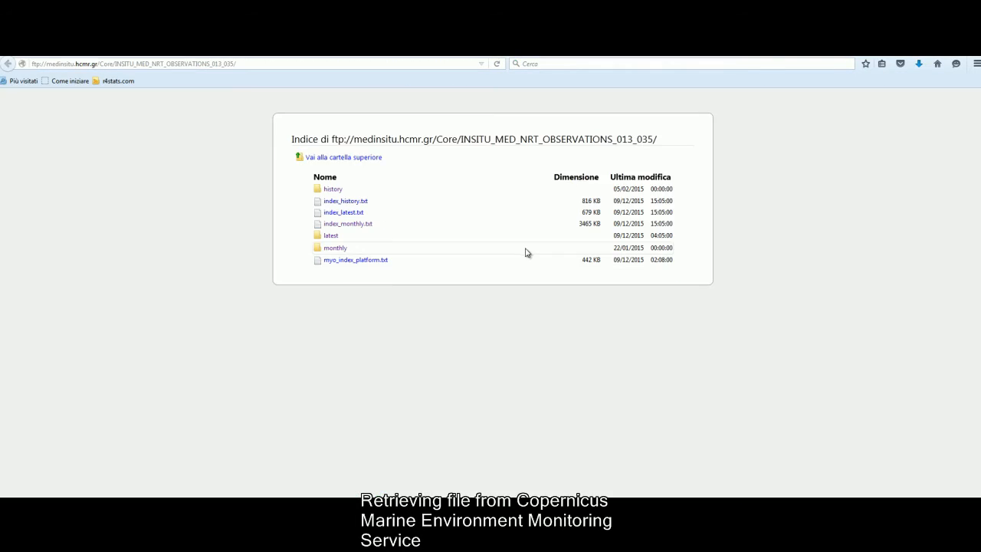
click(331, 239)
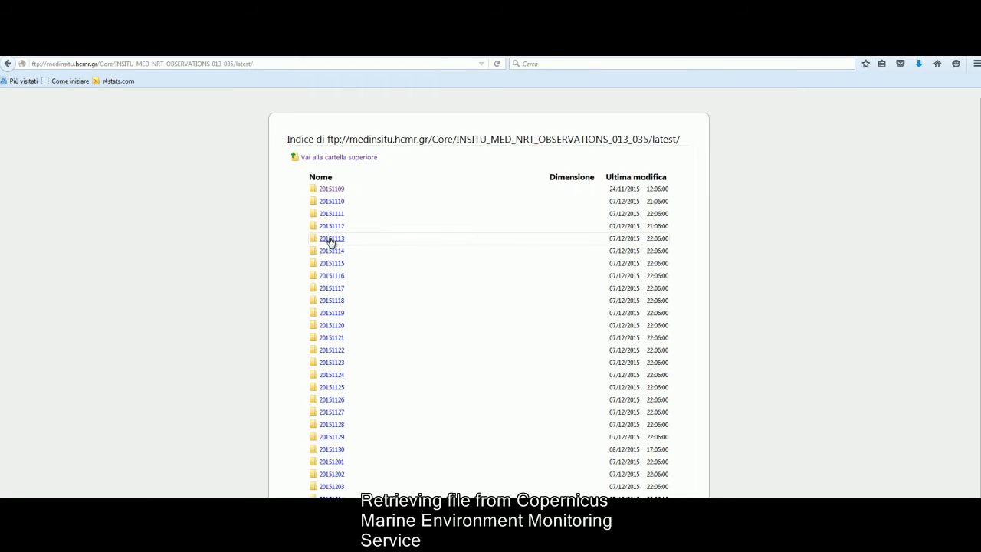
click(342, 189)
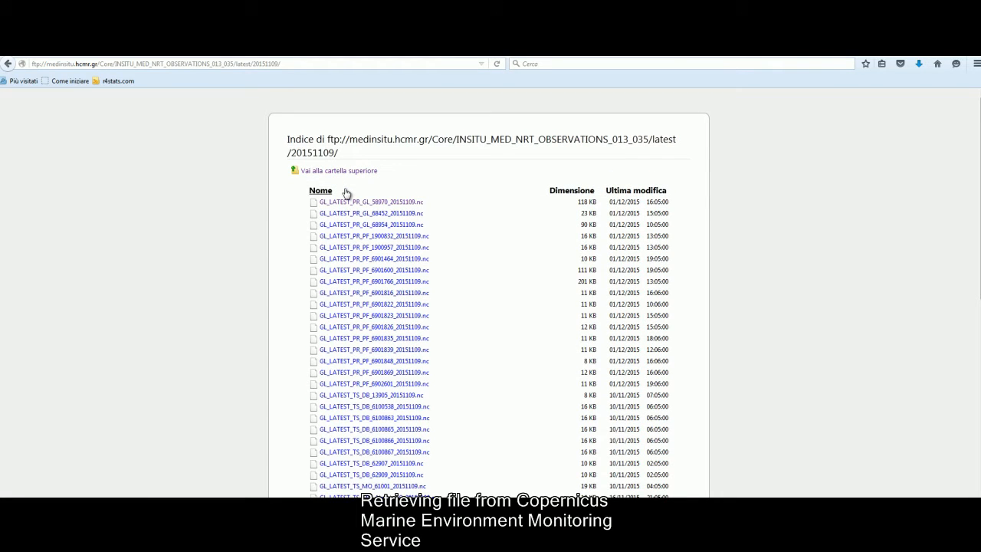
click(376, 203)
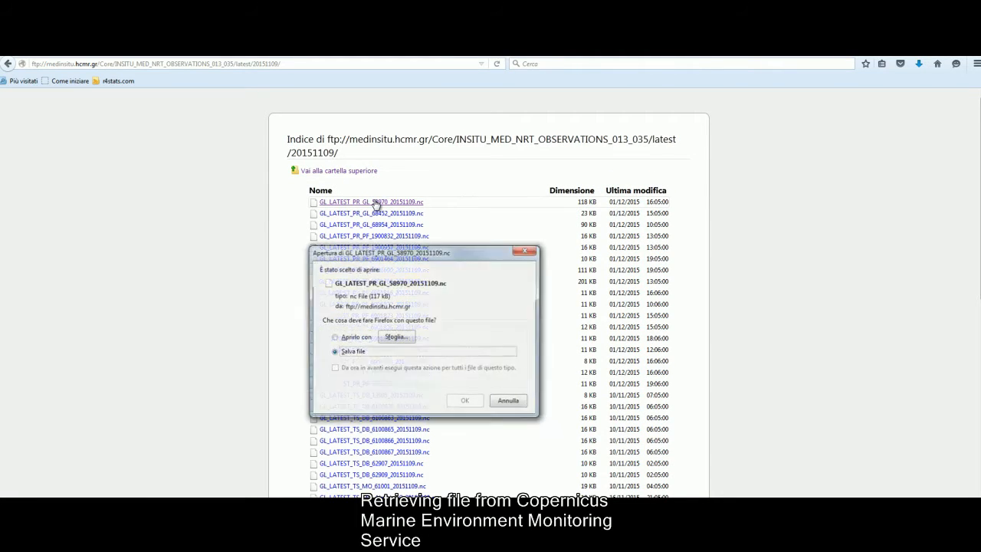
click(468, 402)
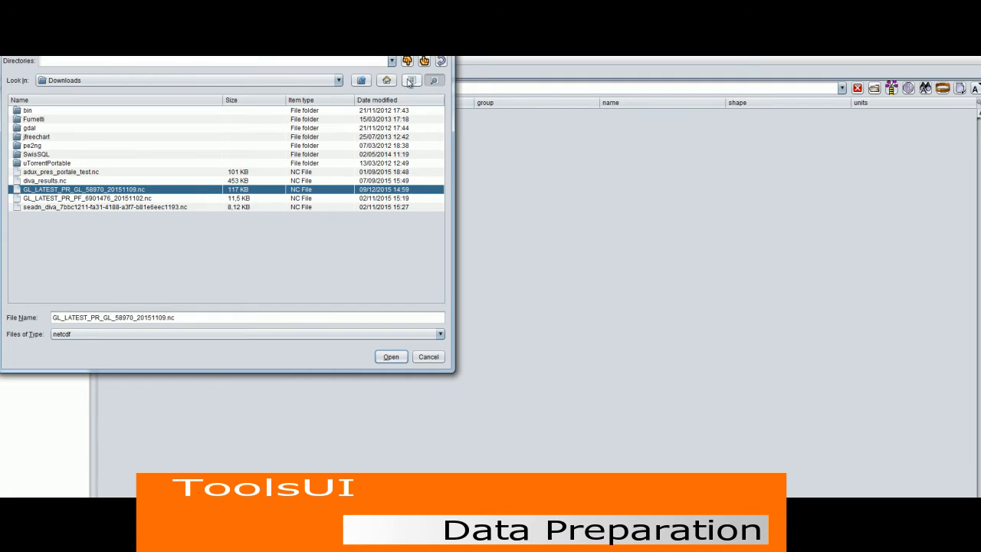
- In ToolsUI, open GL_LATEST_PR_GL_58970_20151109(1).nc from Downloads and export its latitude, longitude and sea temperature variables from a data table
click(441, 61)
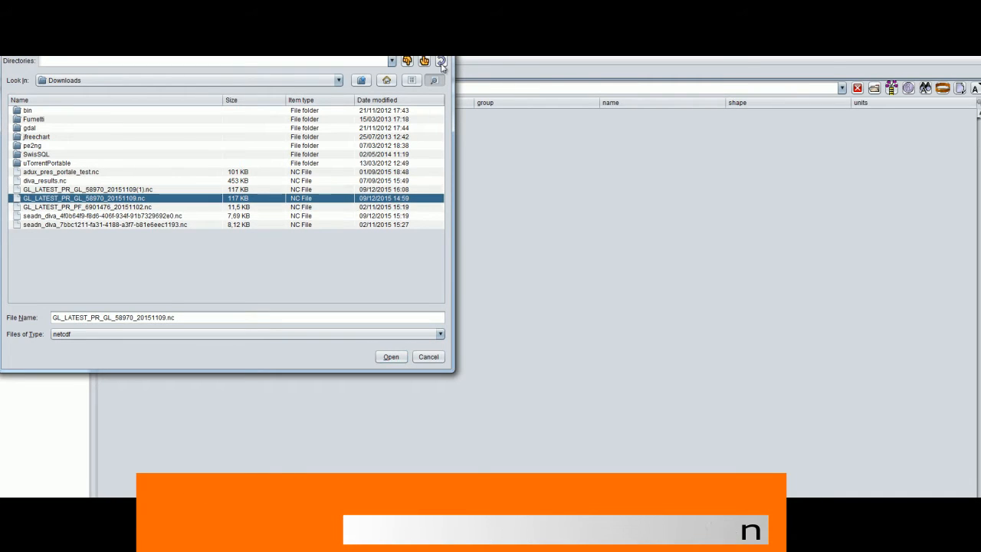
click(390, 356)
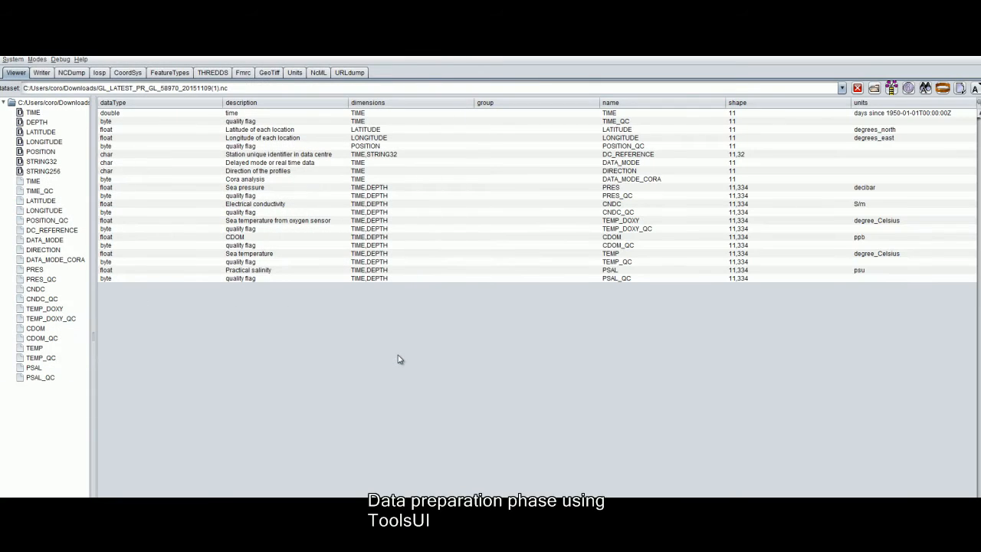
click(278, 132)
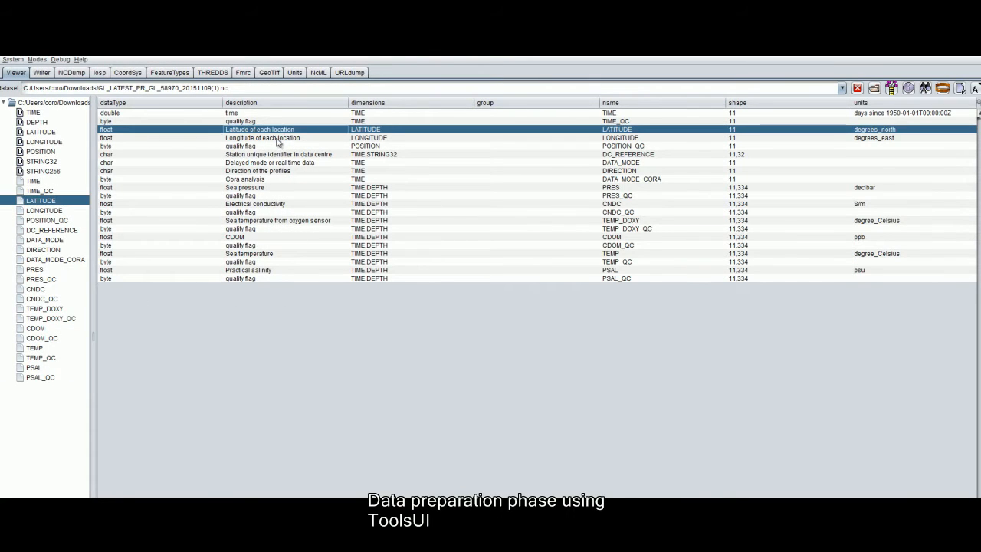
ctrl+click(279, 138)
ctrl+click(266, 255)
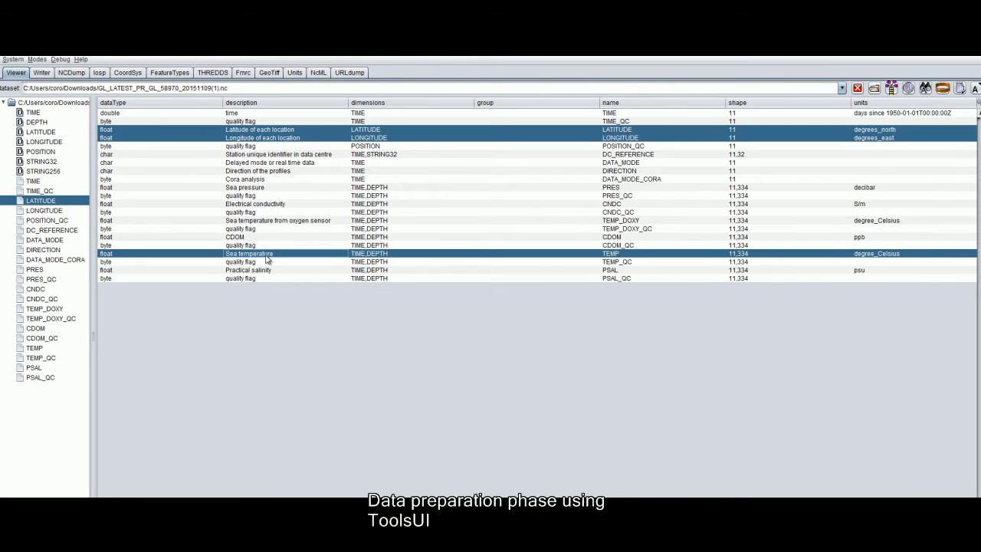
right_click(266, 260)
click(295, 304)
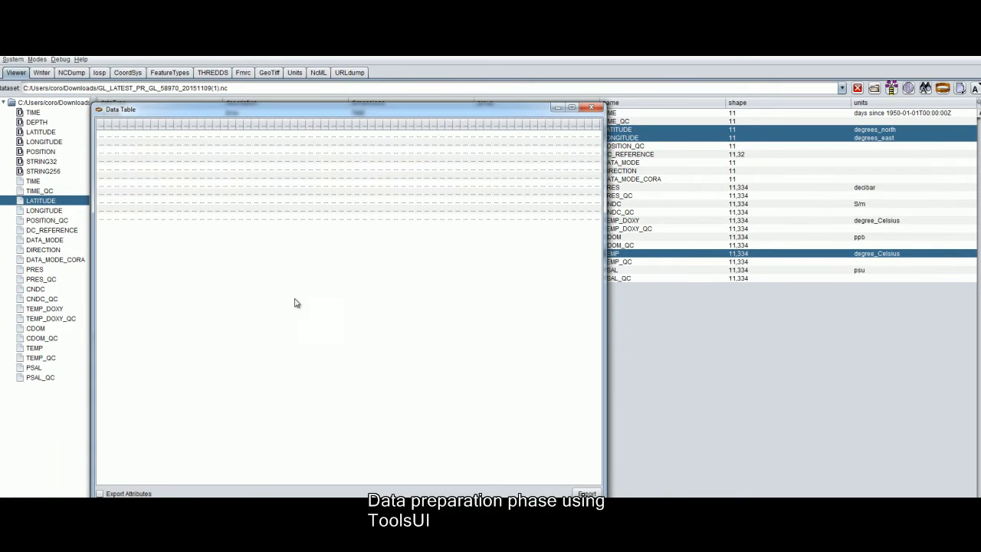
click(588, 492)
click(396, 329)
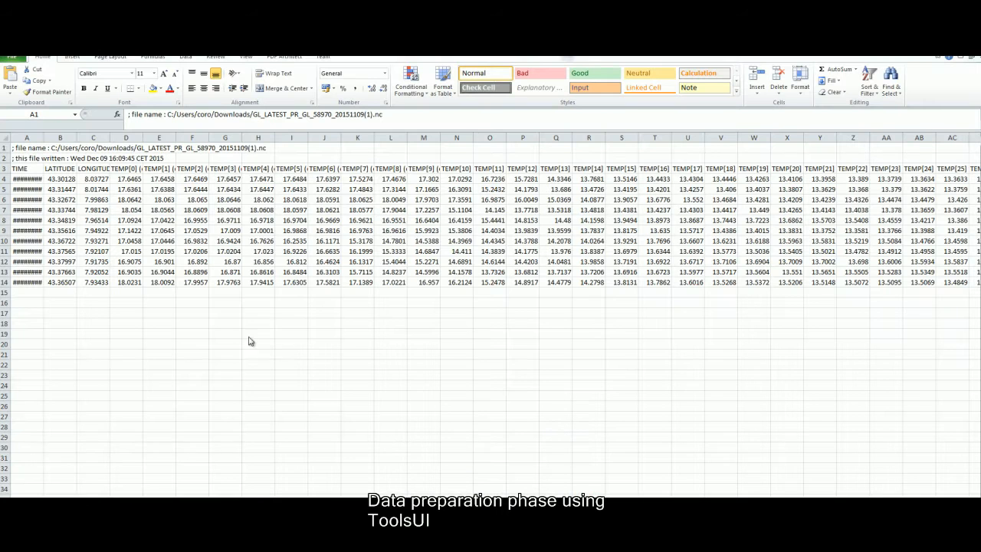
- In Excel, copy the TIME, LATITUDE, LONGITUDE and TEMP[0] to TEMP[3] data with headers into a blank sheet and widen its columns
drag(30, 169, 232, 282)
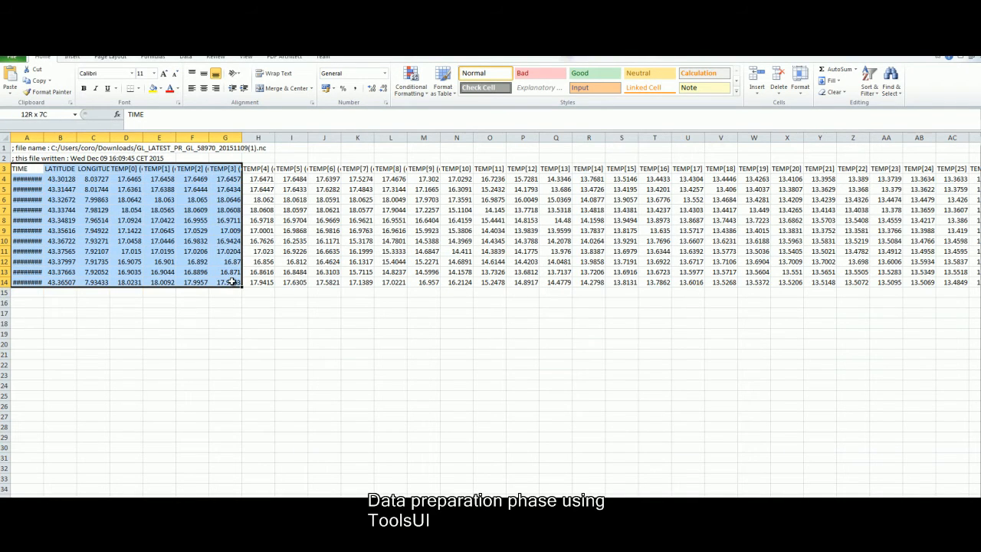
key(ctrl+c)
click(116, 502)
key(ctrl+v)
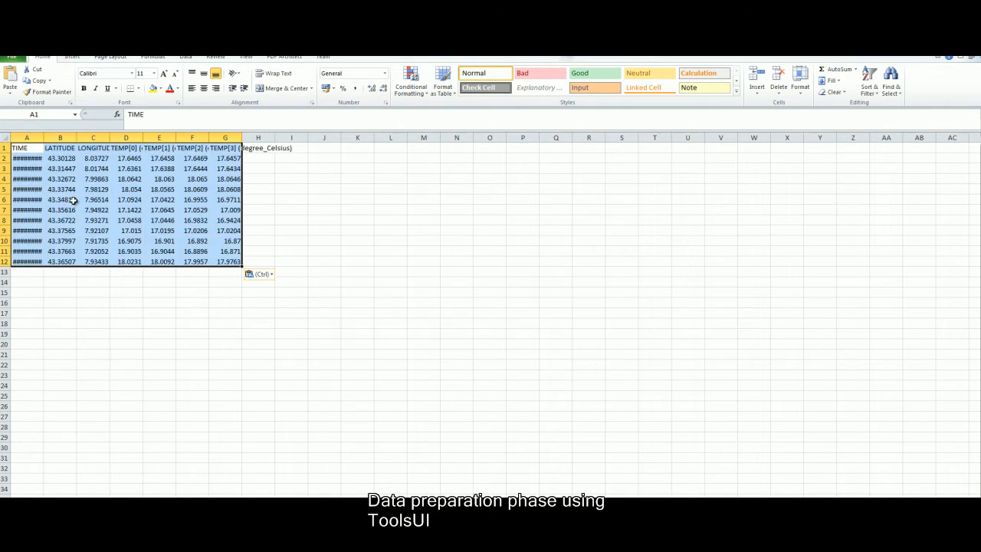
drag(77, 139, 119, 139)
drag(44, 139, 75, 139)
drag(184, 139, 486, 139)
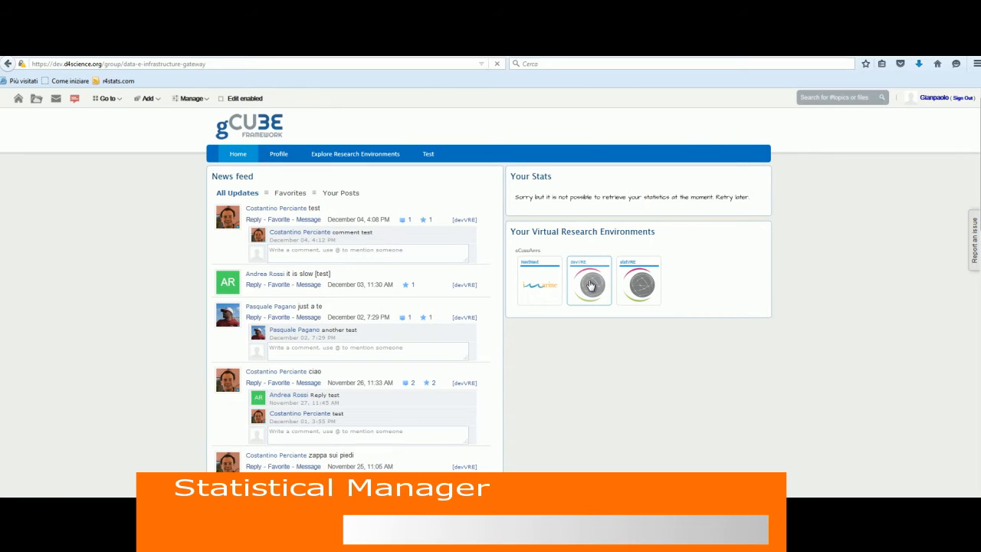
- Switch to the gCube gateway in the browser and open the data space importer of the devVRE Statistical Manager
click(590, 285)
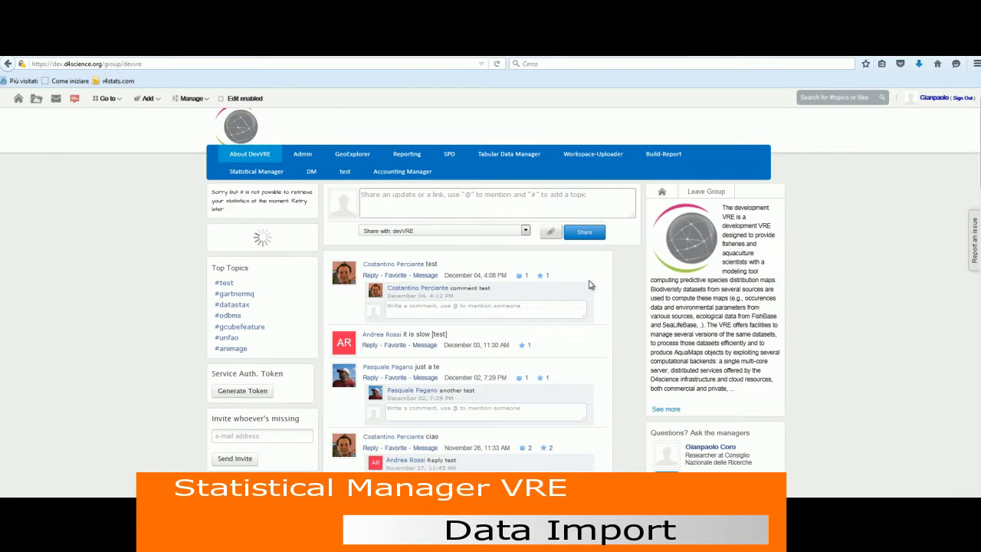
click(269, 176)
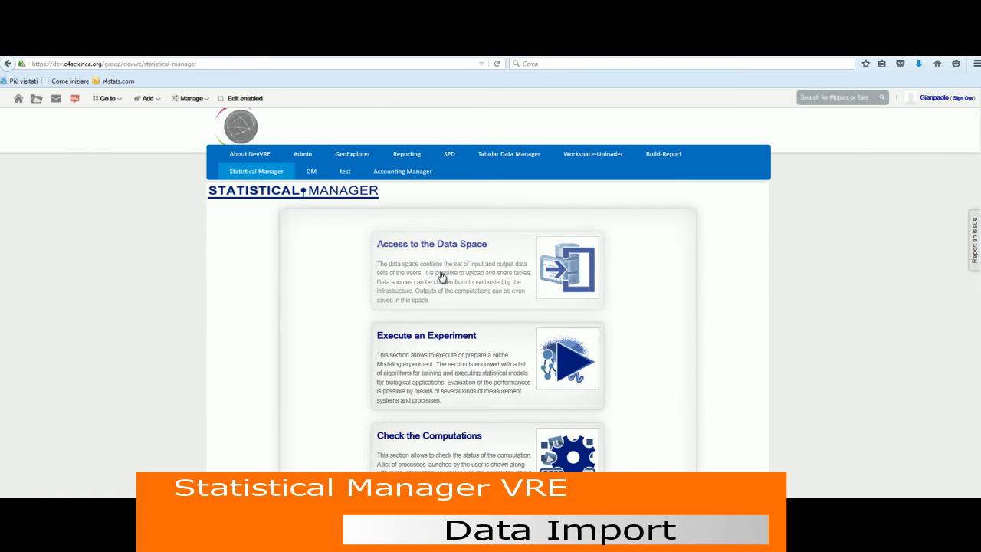
click(442, 276)
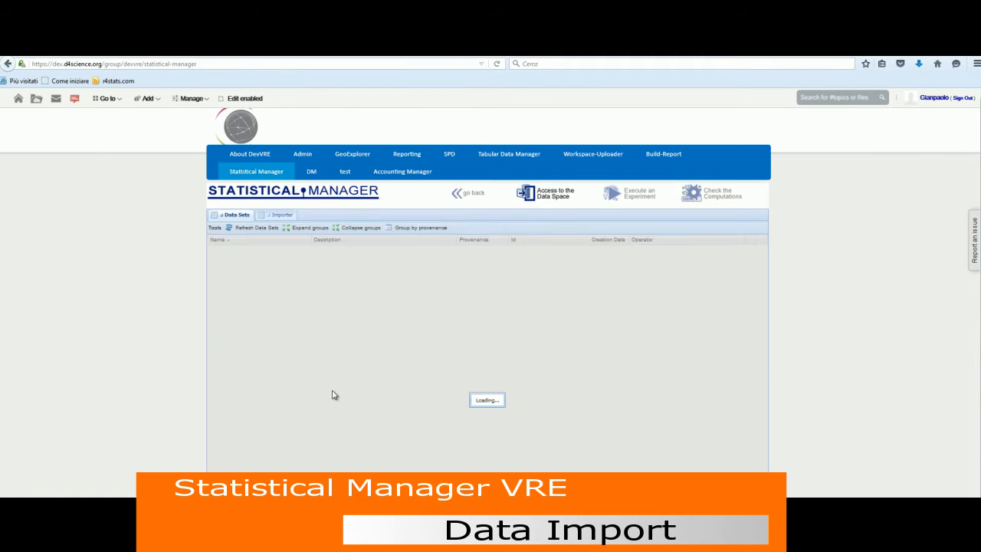
click(279, 215)
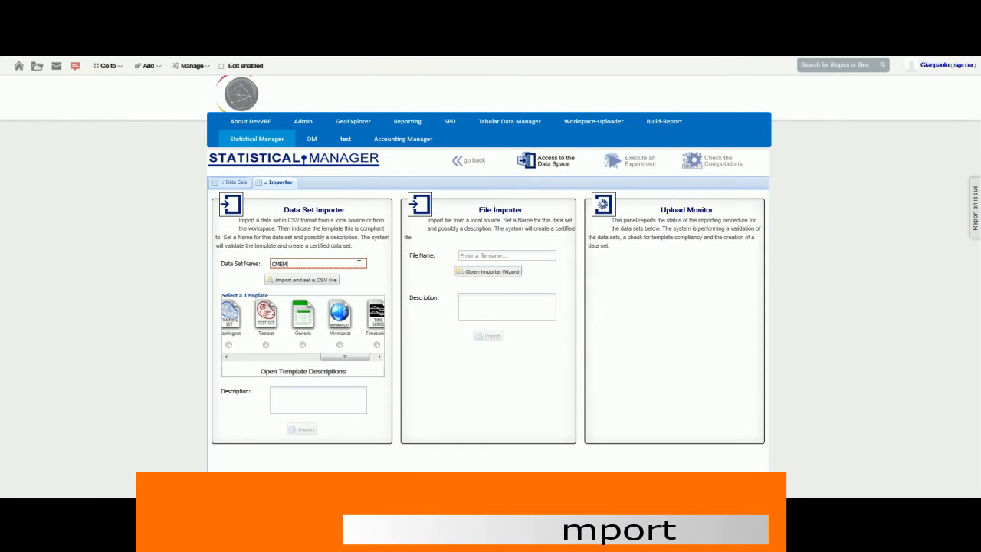
- Name the data set CMEMS and upload CMEMS.csv from the local source for it
click(331, 281)
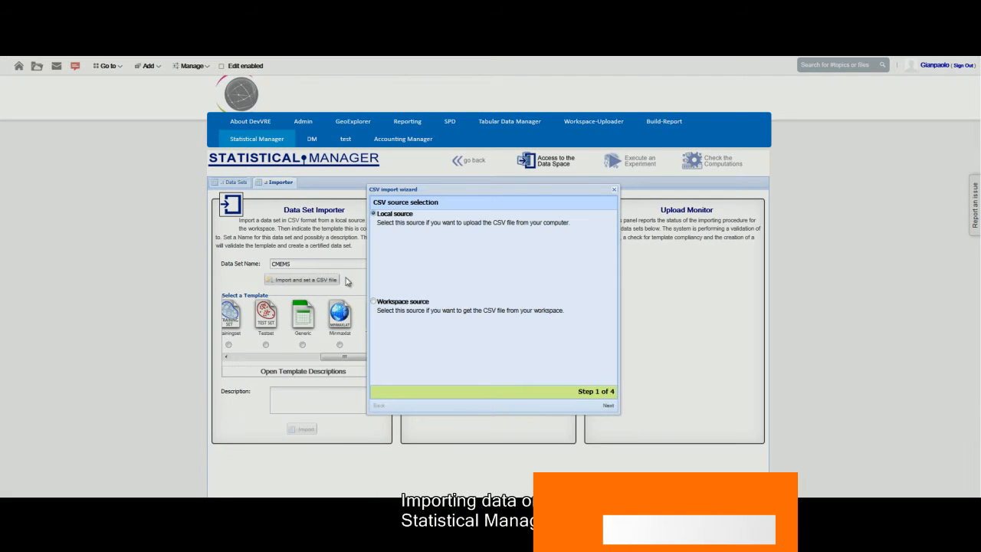
click(611, 409)
click(594, 231)
click(263, 75)
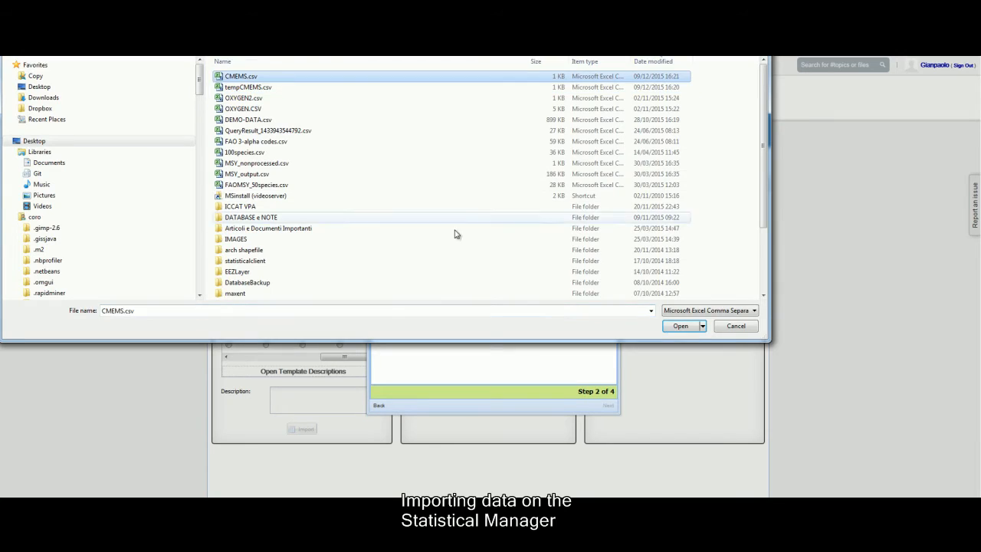
click(682, 324)
click(386, 249)
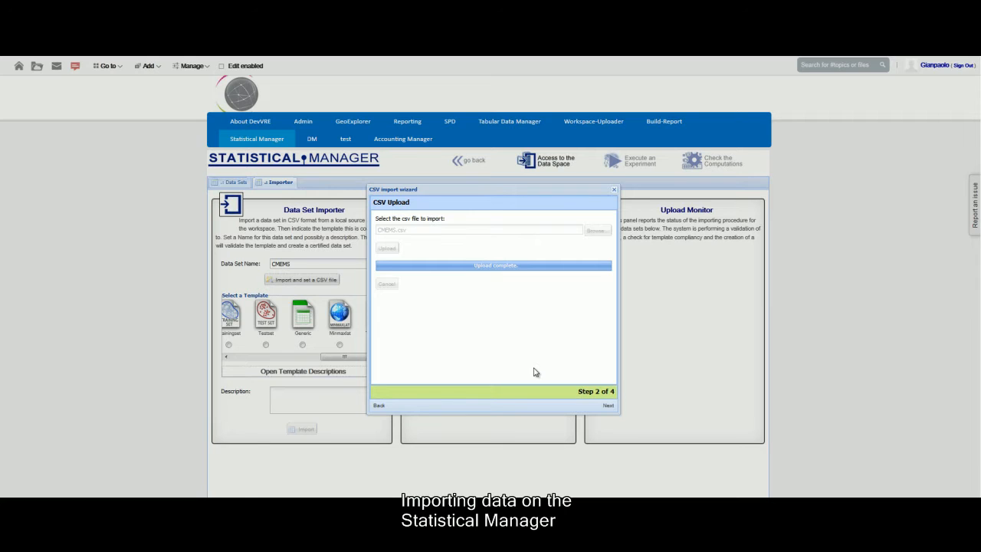
- Mark the CSV as having a header, check the configuration and complete the CSV import wizard
click(607, 405)
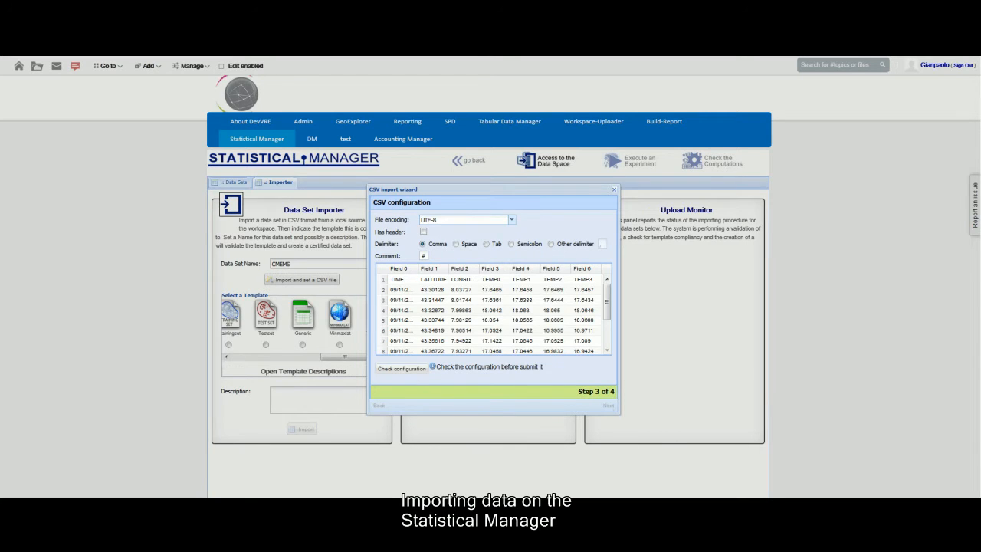
click(423, 231)
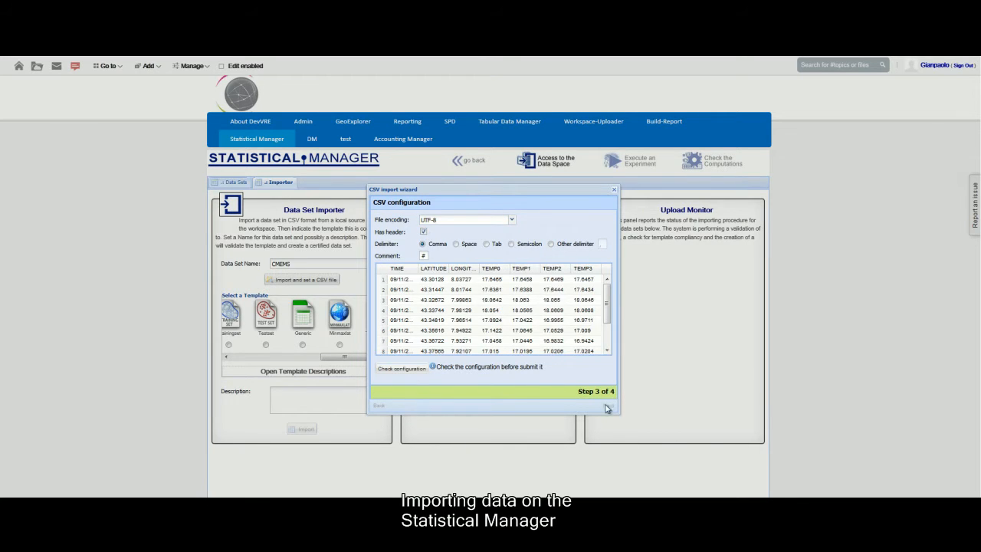
click(421, 370)
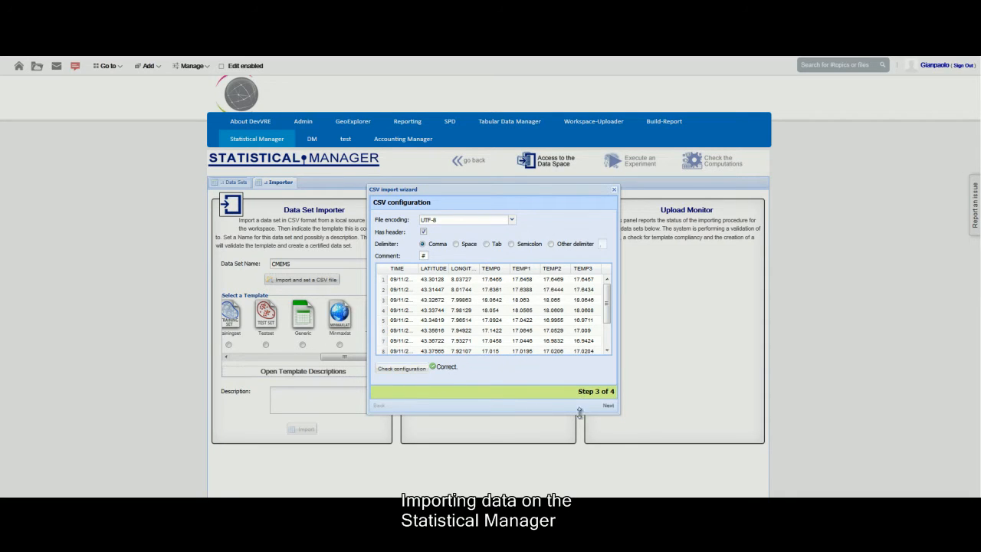
click(609, 405)
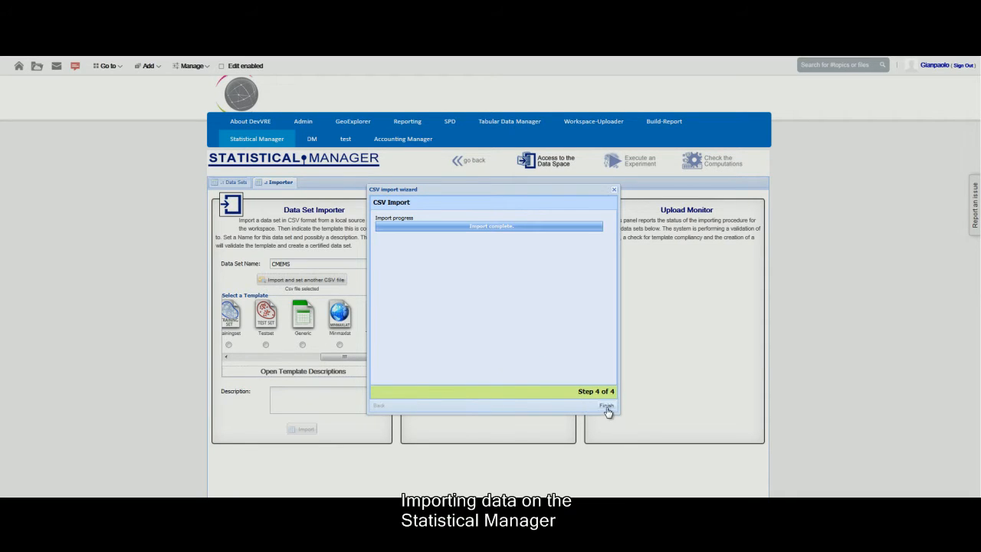
click(607, 406)
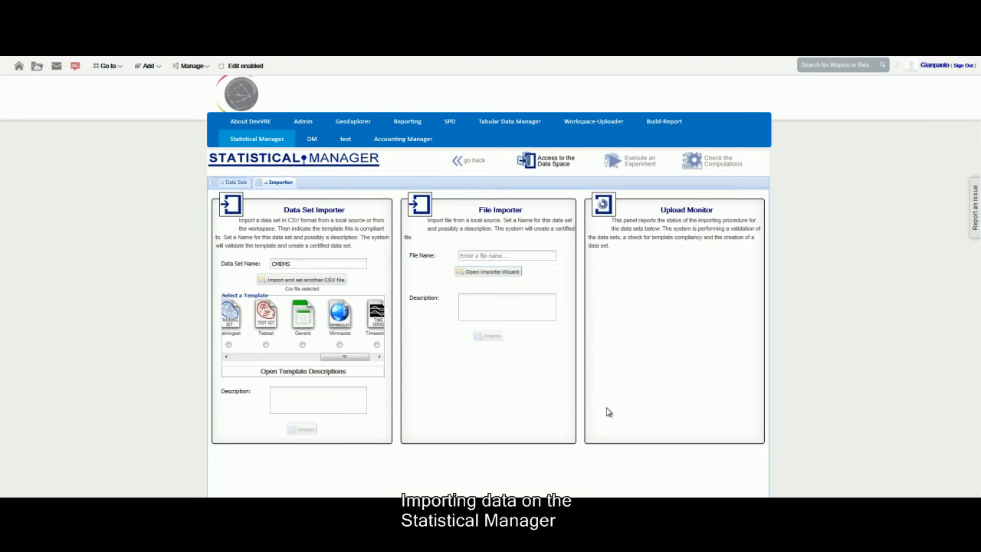
- Assign the Generic template and the description "data from CMEMS" to the data set, and import it
click(302, 345)
click(313, 395)
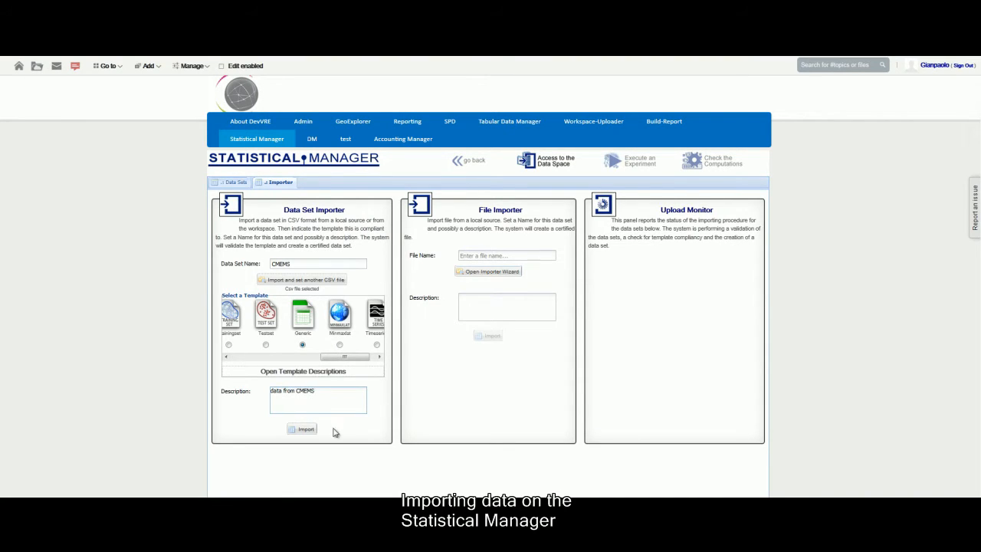
click(302, 429)
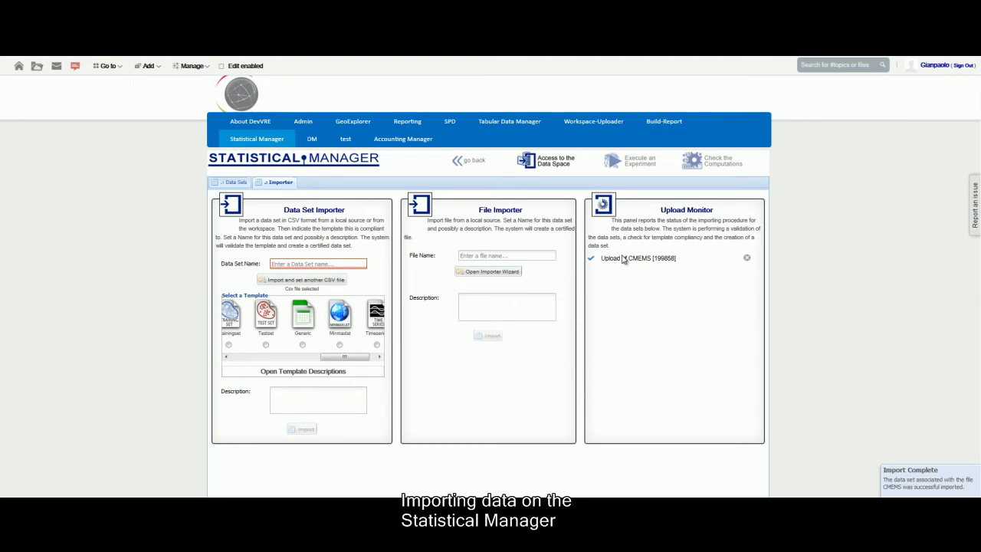
- View the contents of the imported CMEMS data set from the data sets list and close the view
click(235, 182)
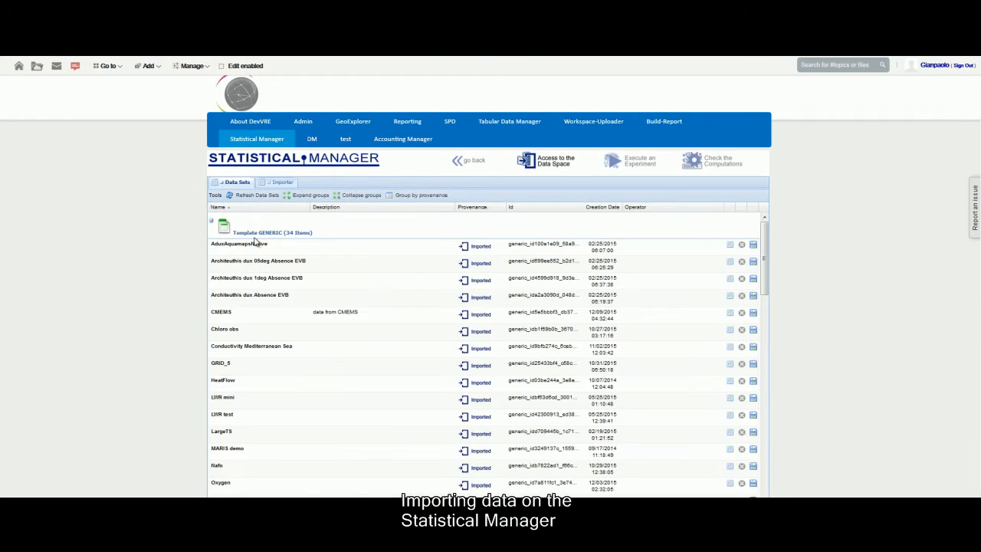
click(730, 312)
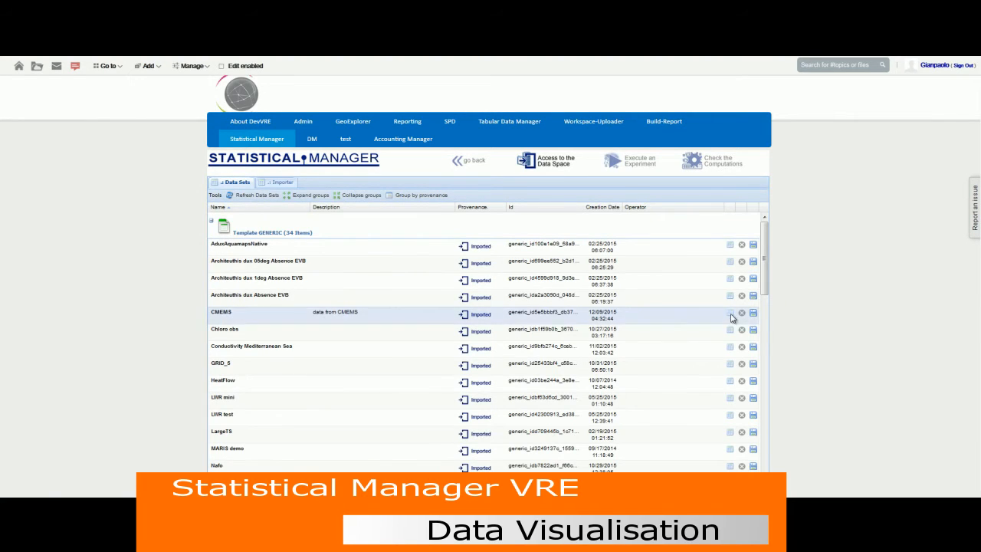
click(633, 405)
- Save the CMEMS data set as CMEMS.csv in the Experiments workspace folder and view its table again
click(753, 312)
double_click(435, 202)
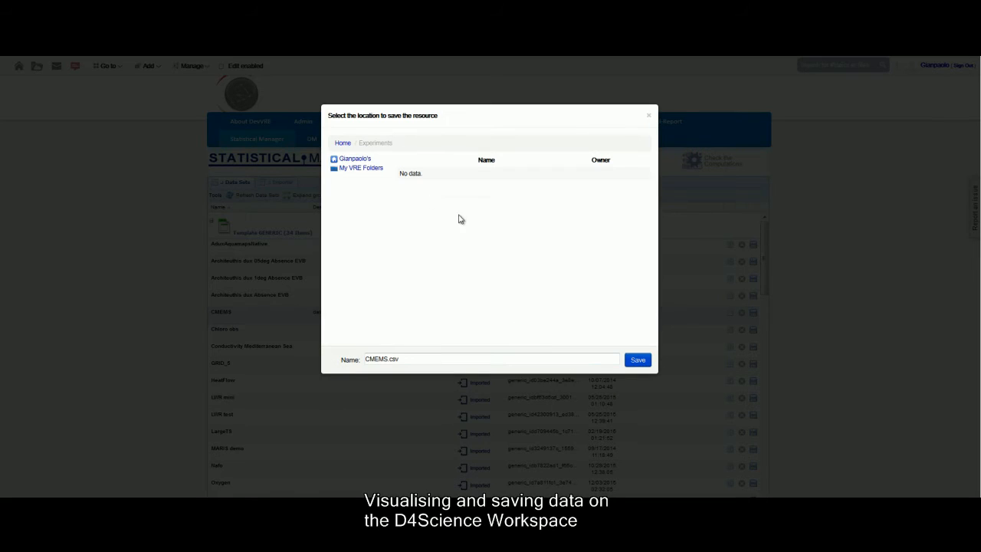
click(635, 359)
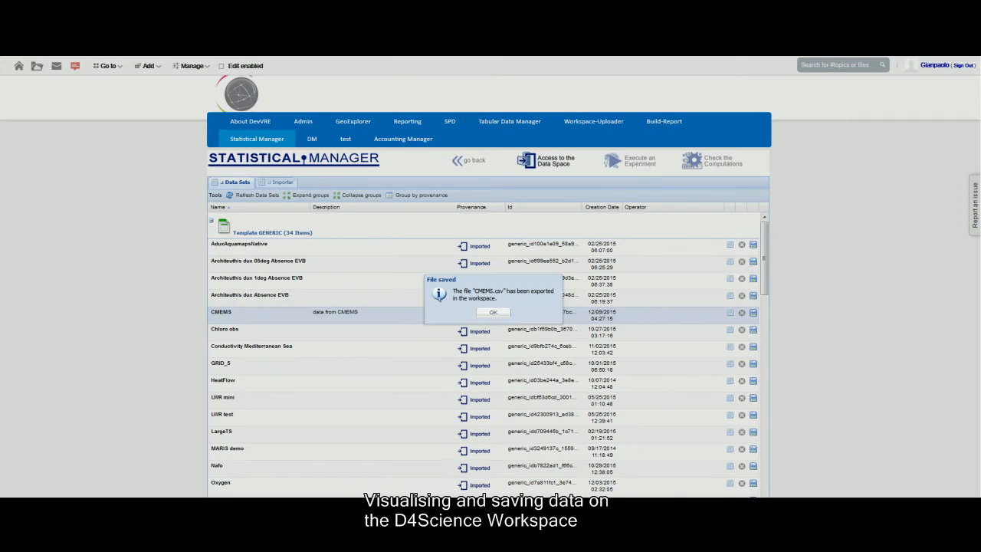
click(493, 312)
click(729, 312)
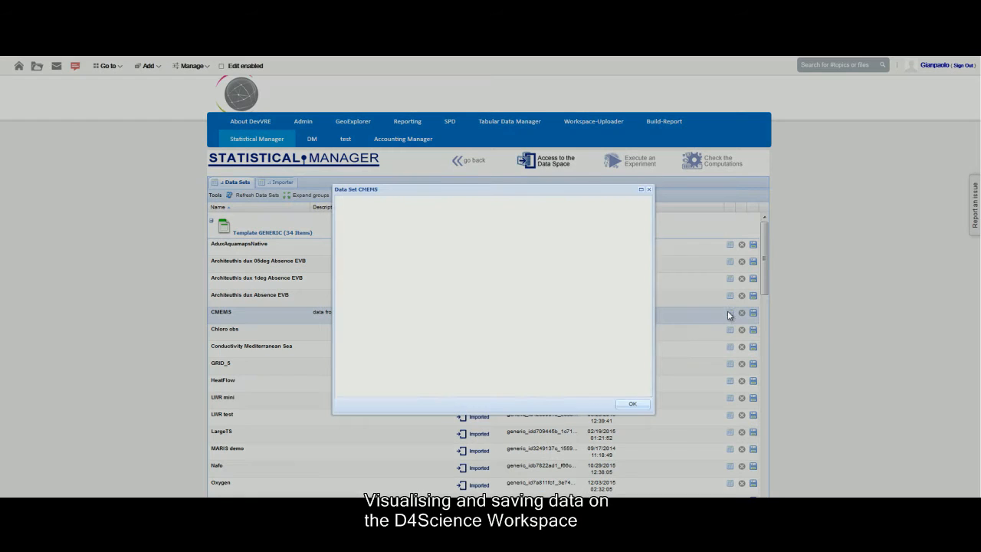
click(633, 404)
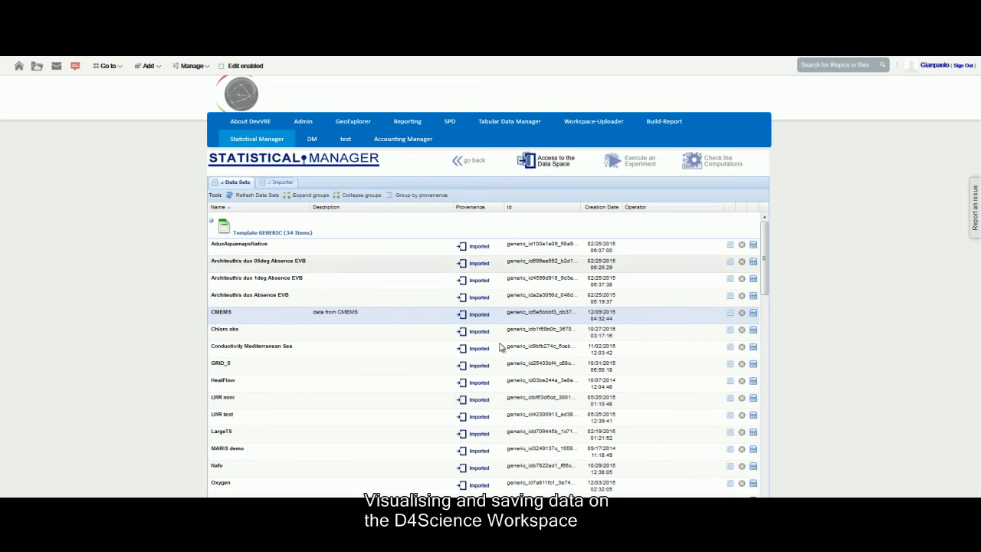
- Go to experiment execution and choose the Seadatanet Interpolator operator from the Geo Processing group
click(629, 167)
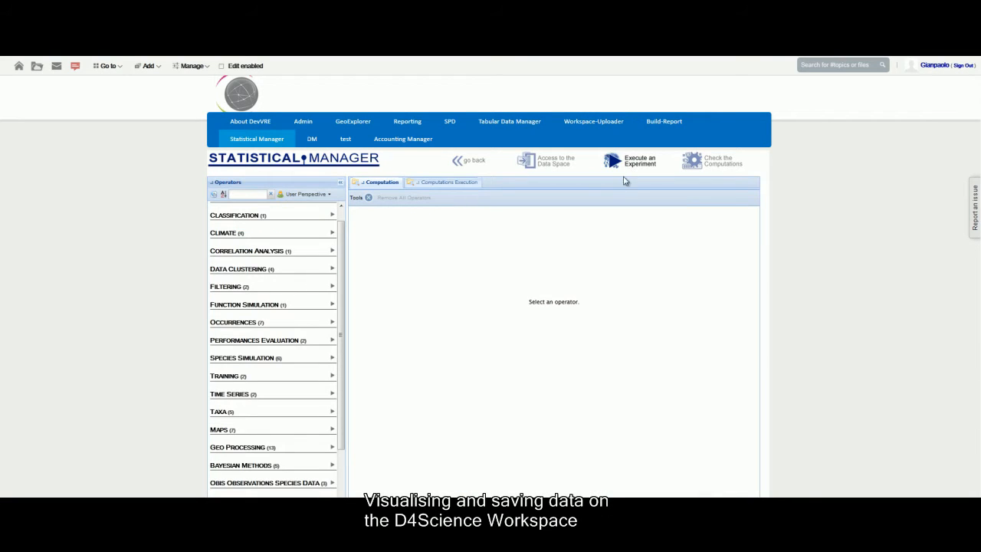
drag(339, 324, 350, 416)
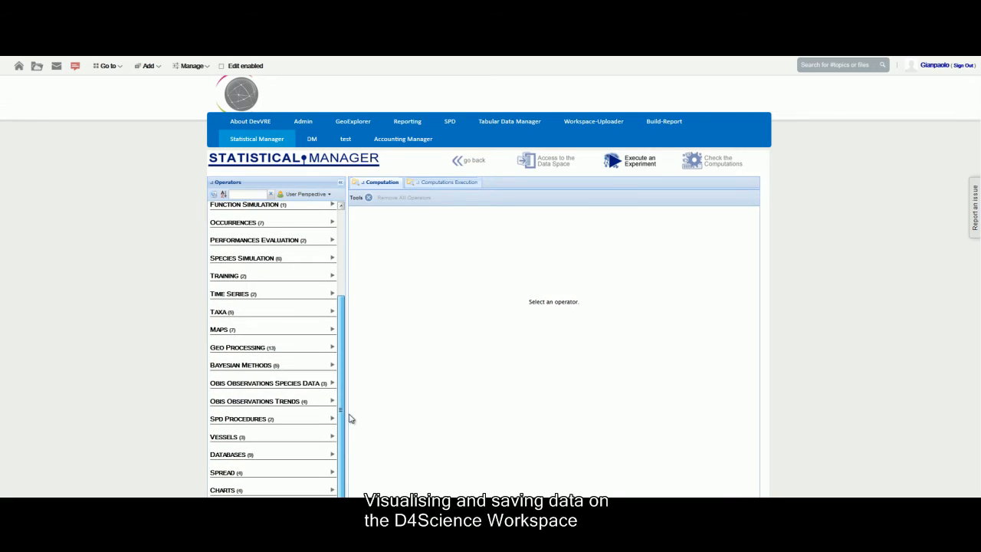
click(256, 349)
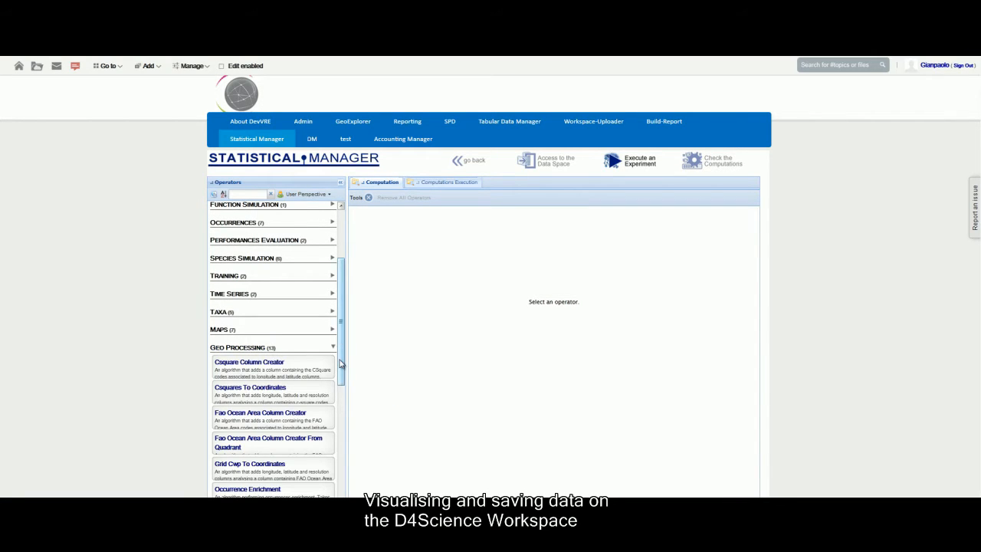
drag(341, 364, 343, 429)
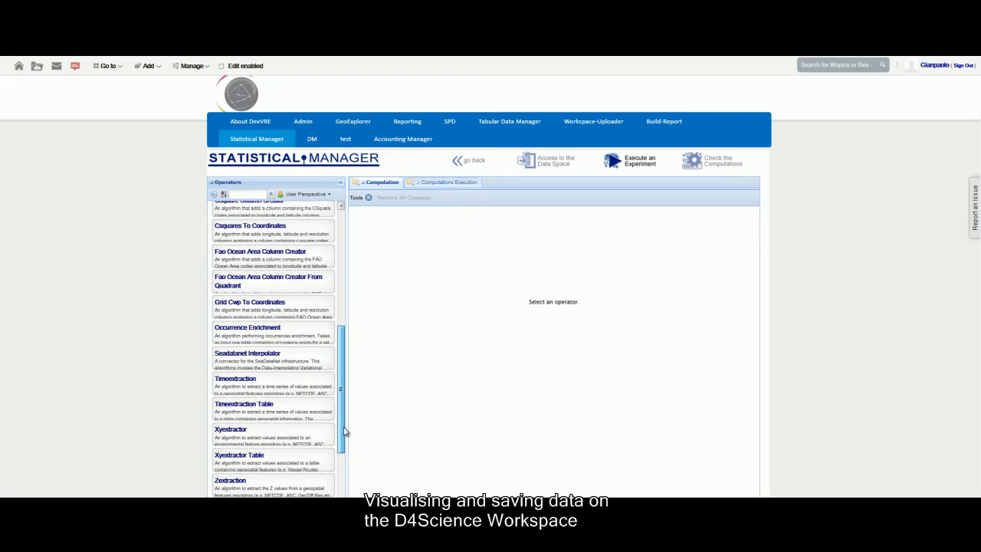
click(277, 363)
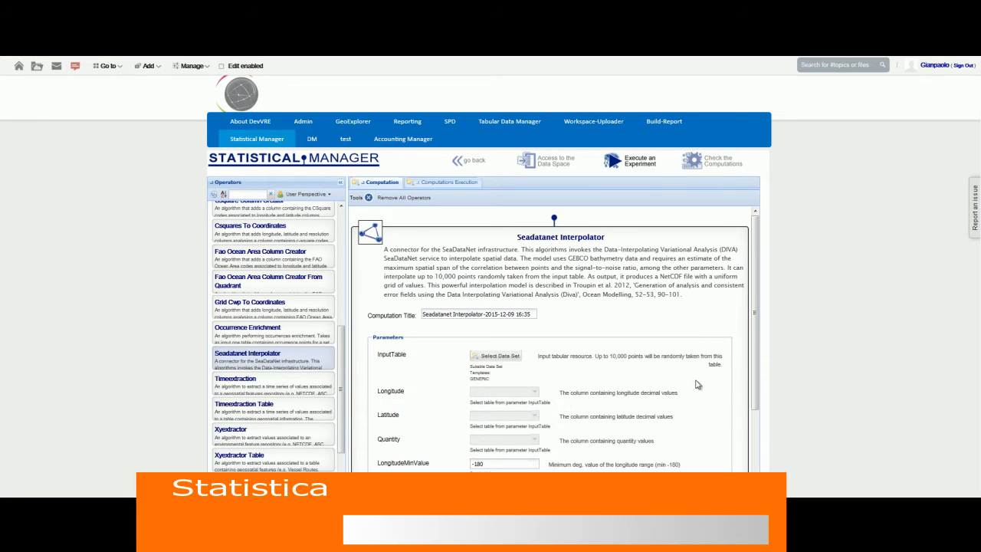
- Set CMEMS as the interpolator's input table and temp1 as the quantity column
click(513, 357)
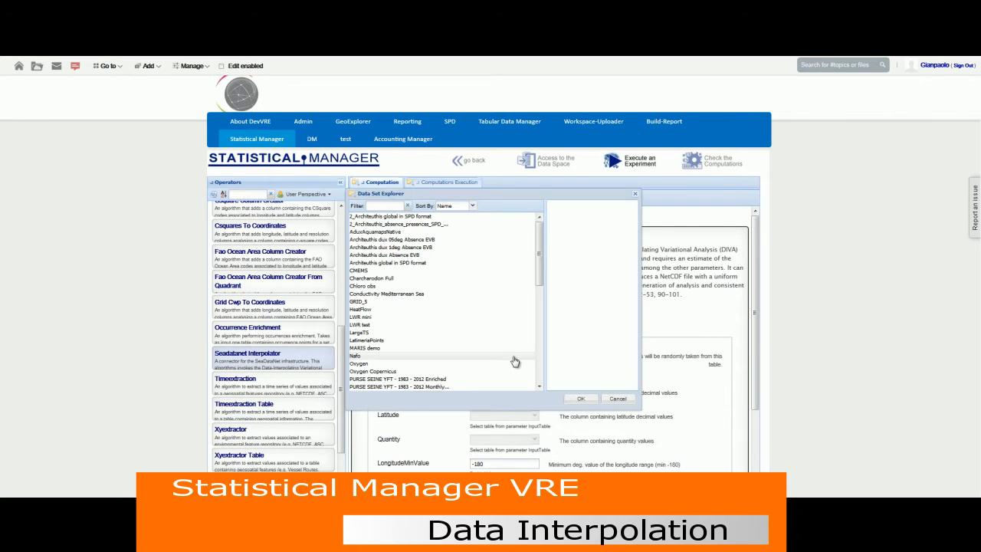
click(388, 272)
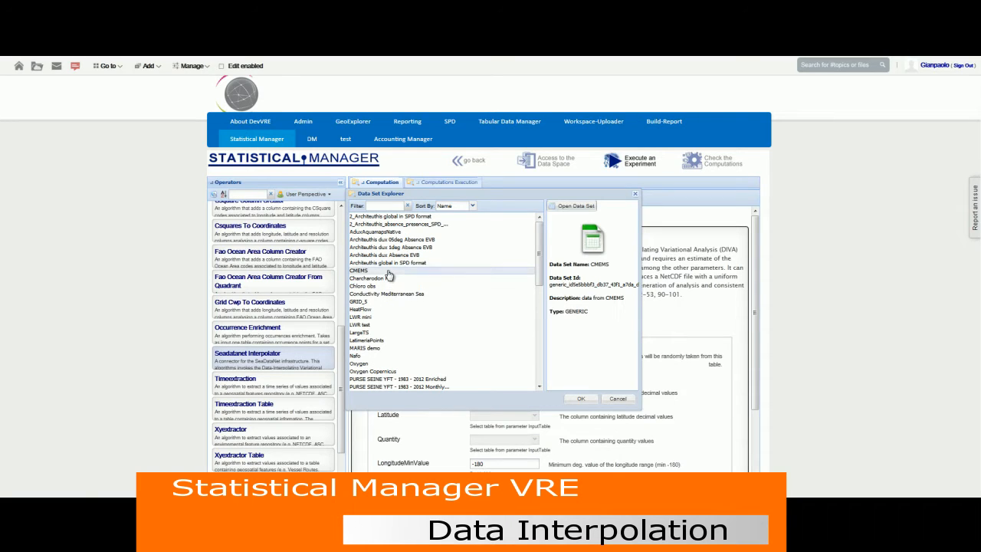
click(582, 398)
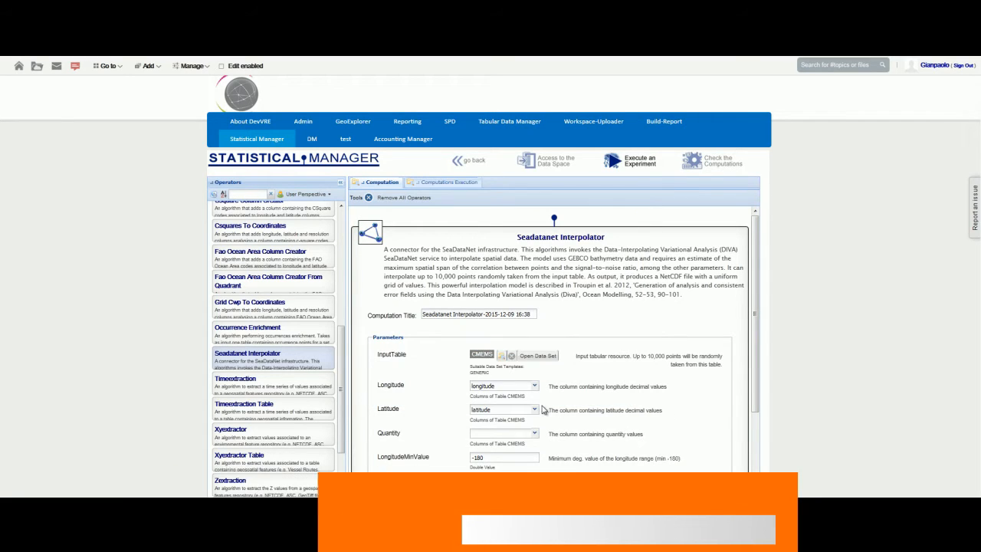
click(534, 434)
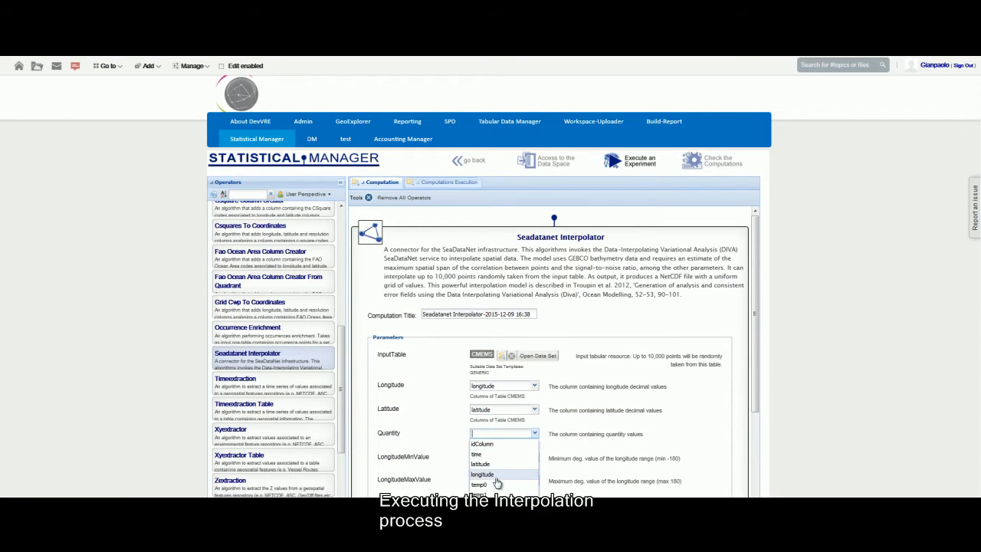
click(481, 495)
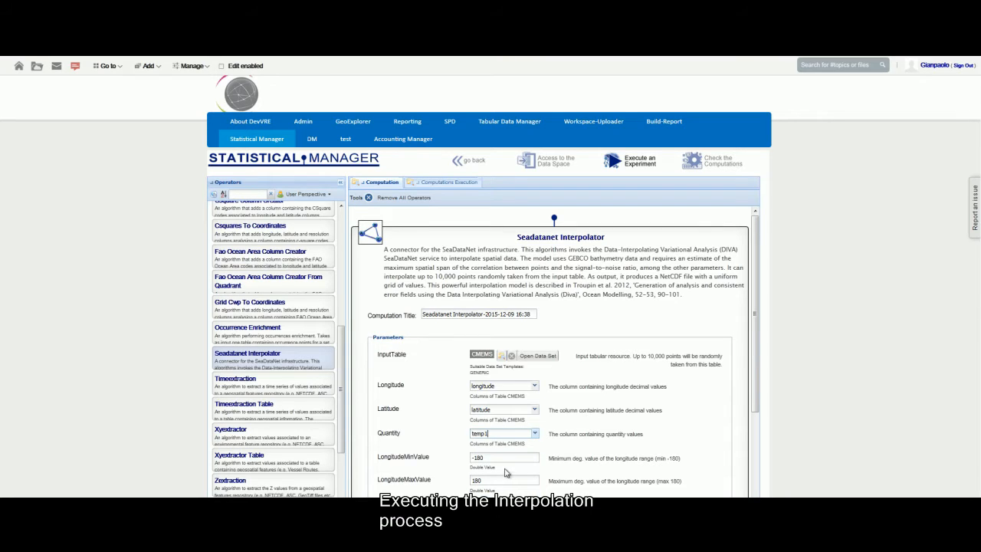
- Set longitude from -11 to 38 and latitude from 31 to 48, both at 0.5 resolution, and start the interpolation
click(500, 457)
text(-)
scroll(510, 425, down, 4)
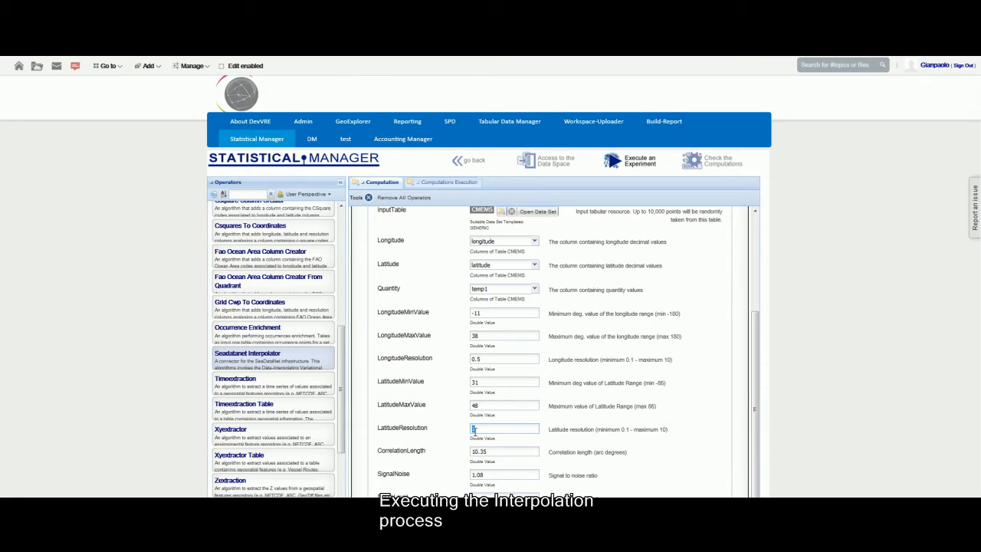
text(0.5)
scroll(754, 453, down, 1)
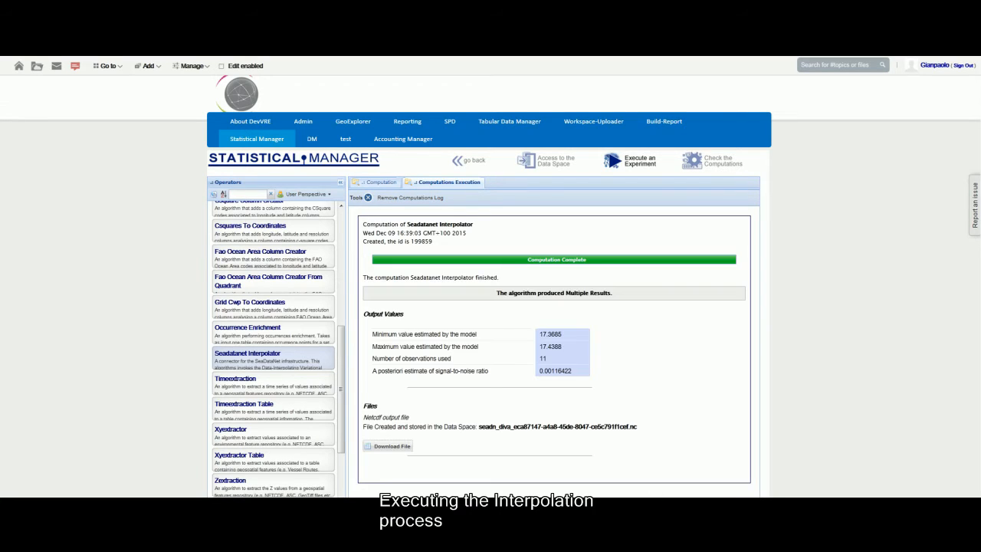
- Examine the interpolation's output values and output file name, and download the NetCDF file
drag(579, 380, 367, 353)
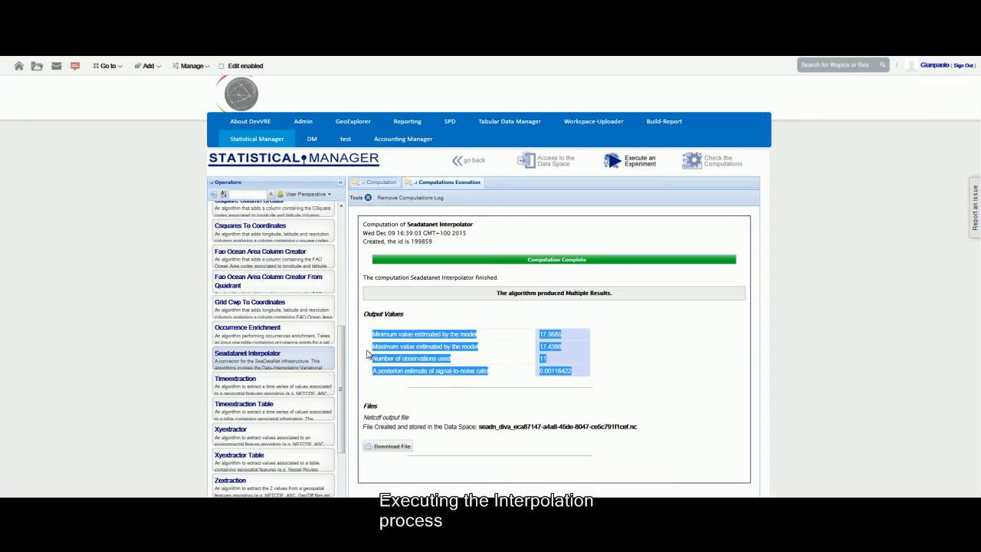
click(558, 411)
scroll(649, 388, down, 1)
drag(644, 375, 481, 375)
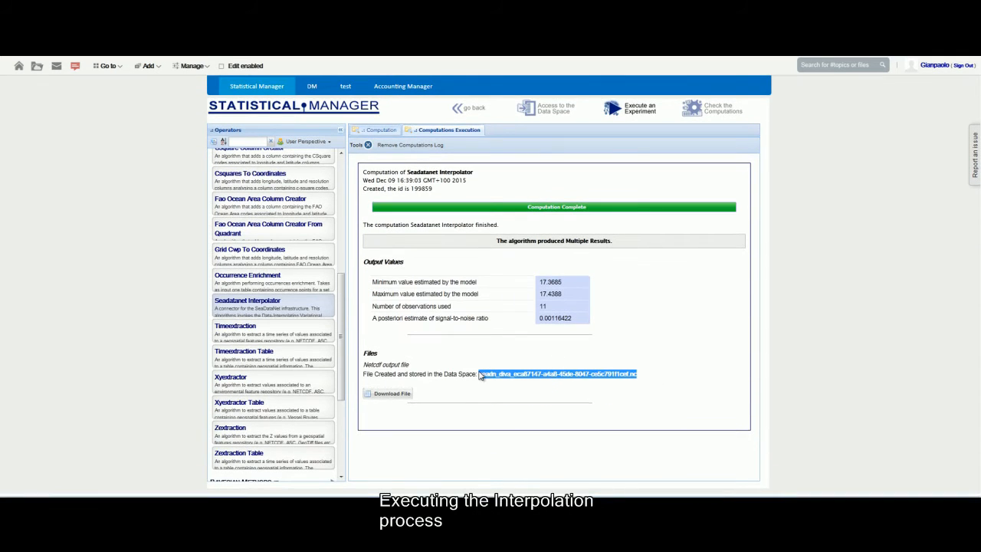
click(490, 398)
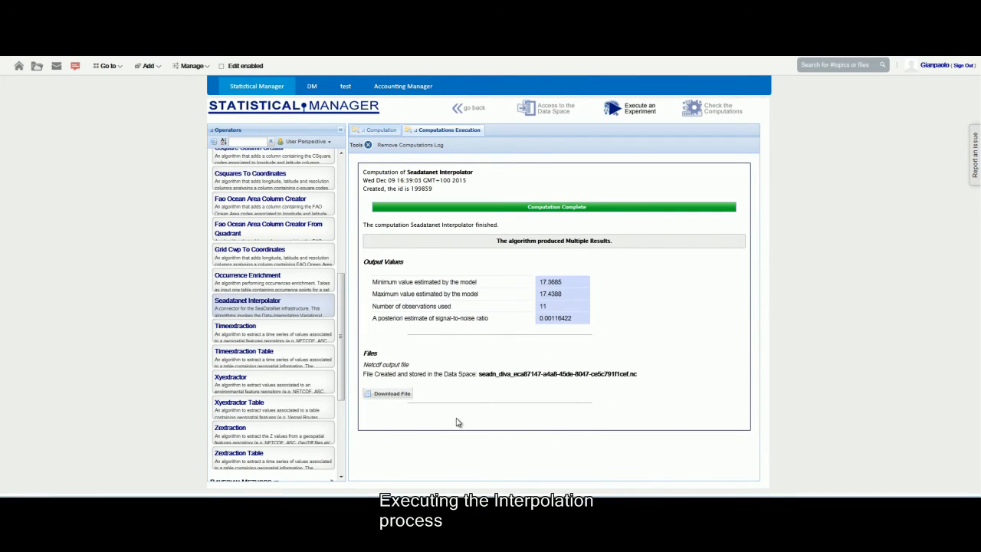
click(404, 396)
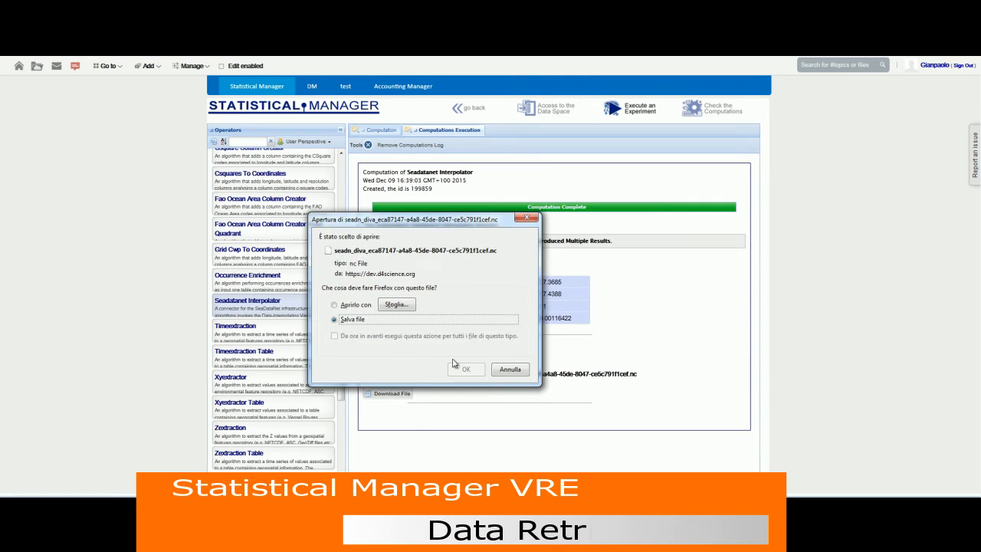
click(465, 370)
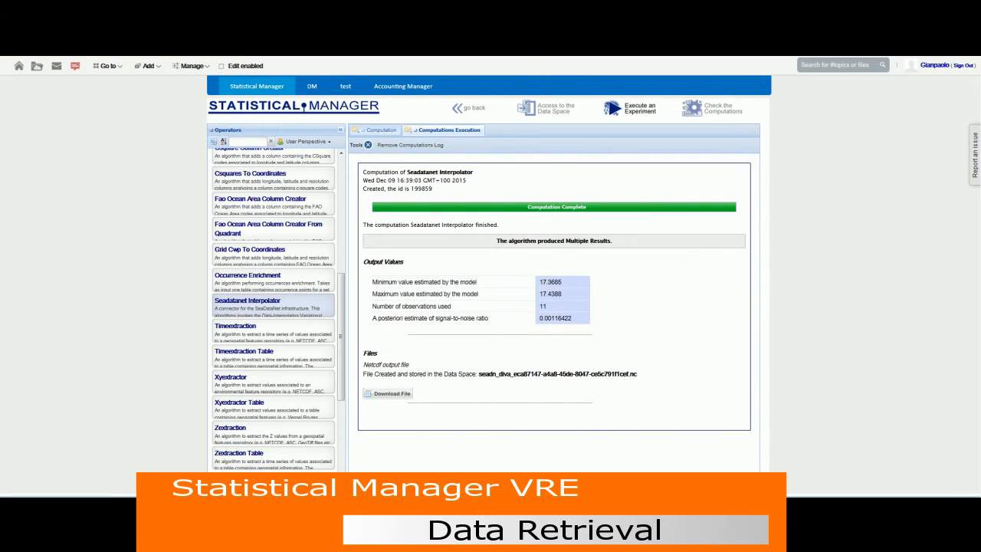
- Open the Seadatanet Interpolator computation report, enlarge its viewer, and examine the output results, computation details and parameters
click(720, 114)
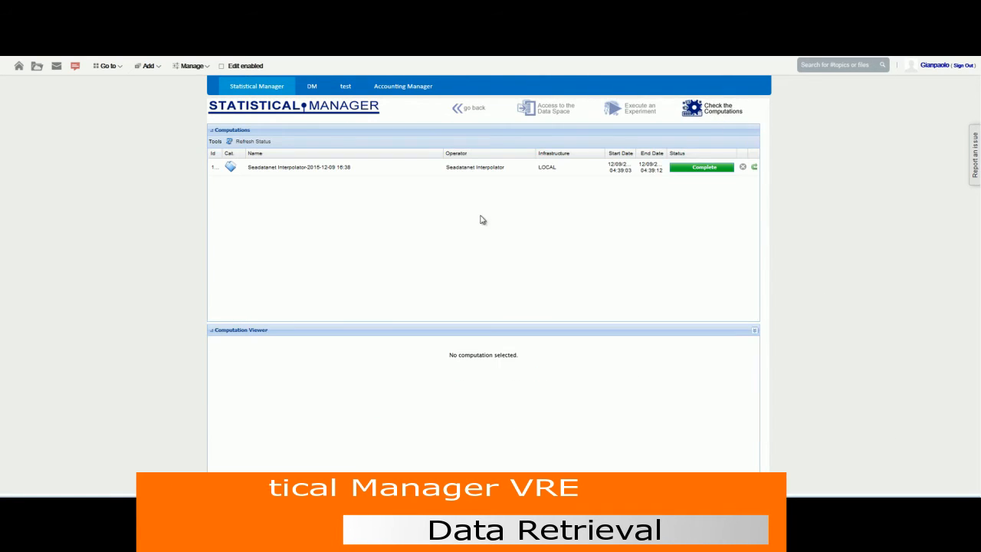
click(313, 170)
scroll(514, 361, down, 5)
scroll(525, 378, down, 2)
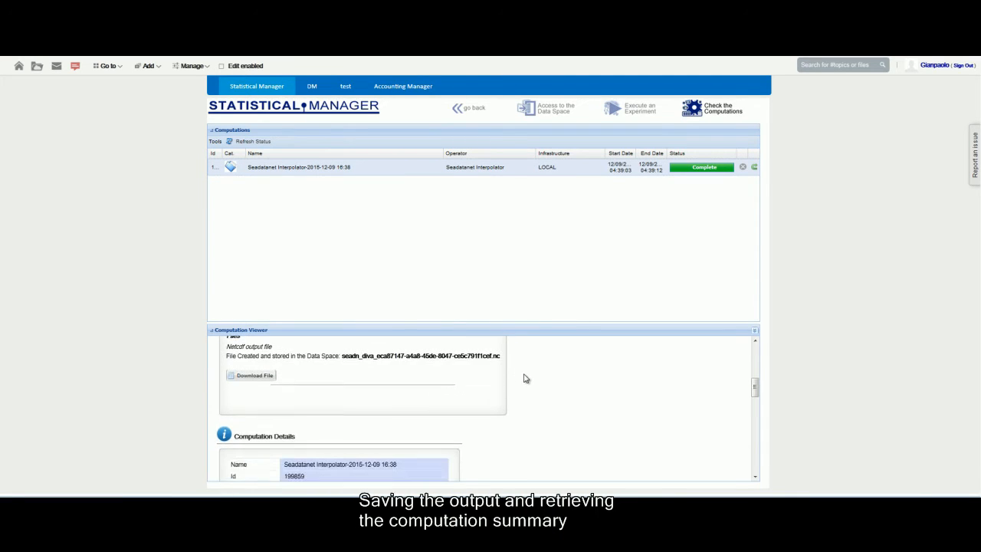
scroll(726, 351, down, 1)
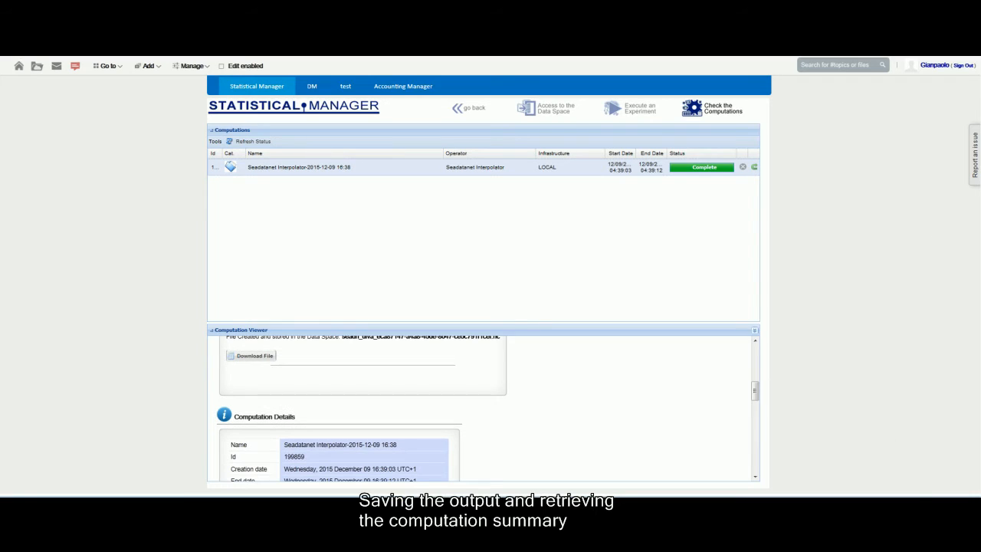
drag(523, 332, 528, 251)
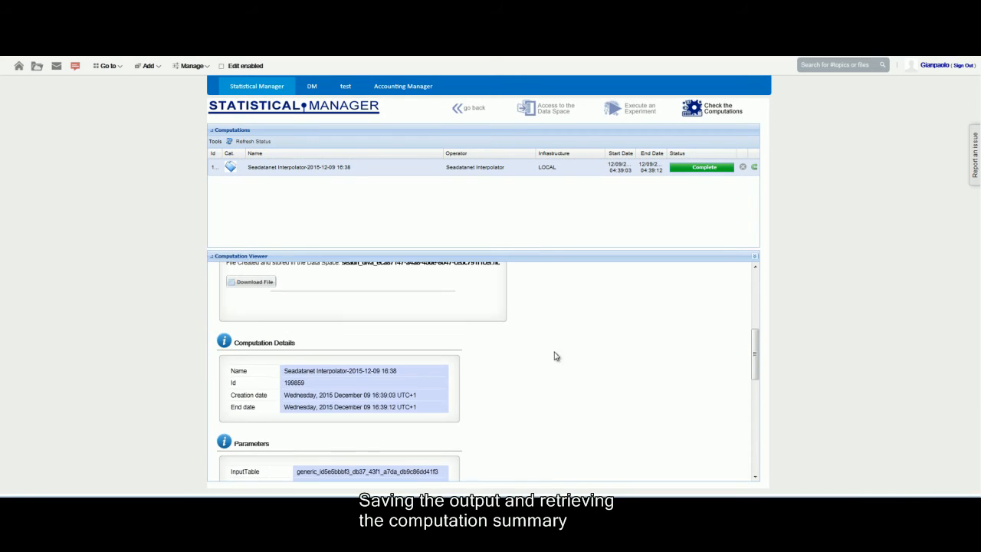
drag(755, 348, 754, 291)
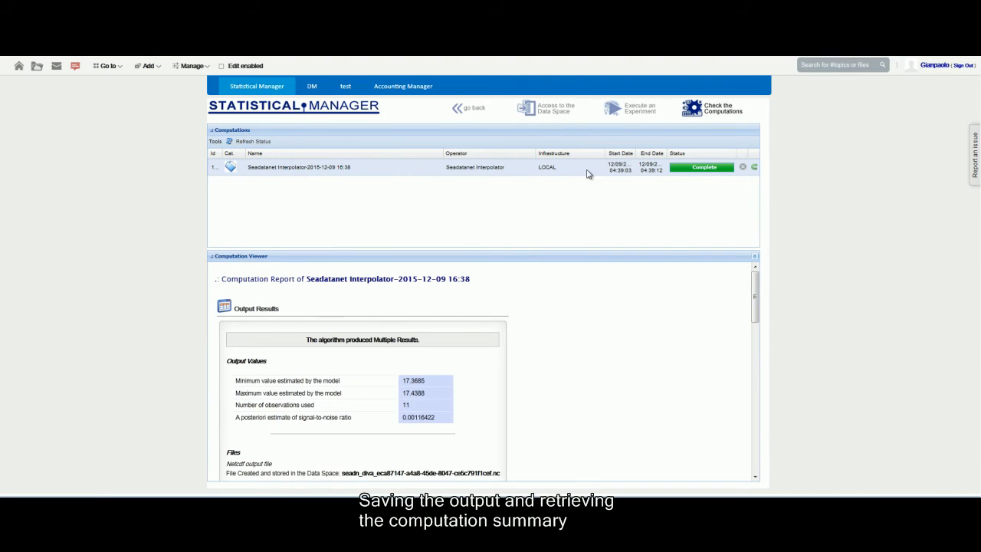
- Return to the data space, expand the Resource FILE group and refresh the data sets
click(556, 111)
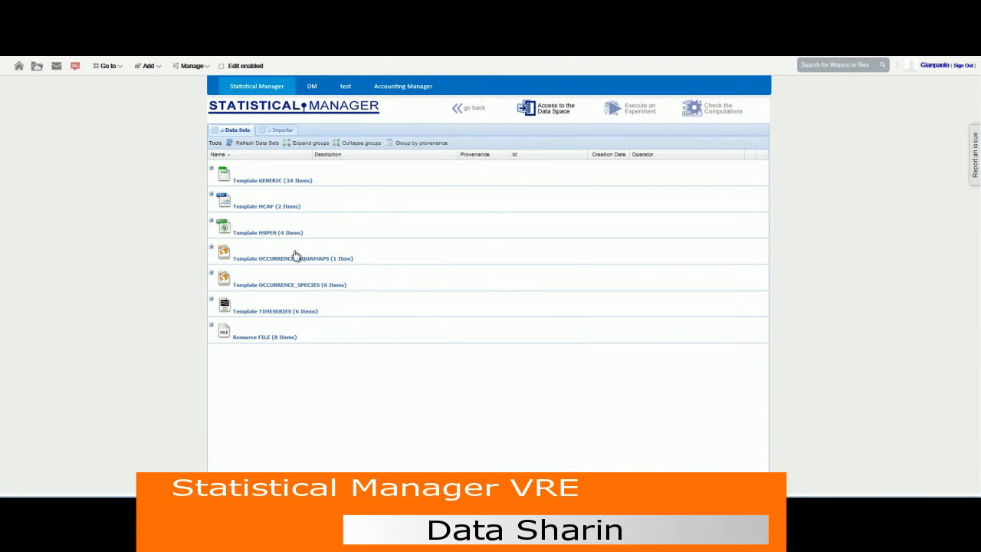
click(255, 337)
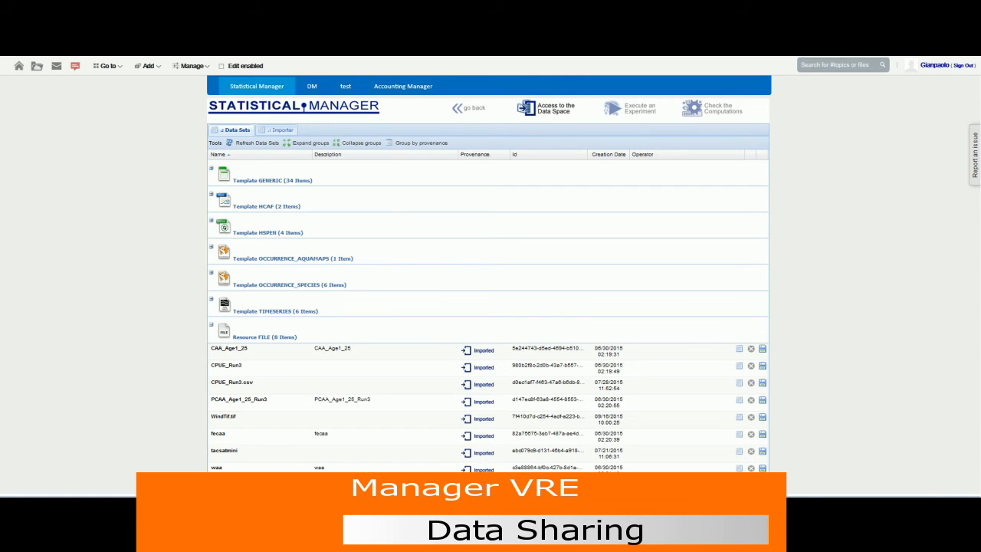
click(258, 143)
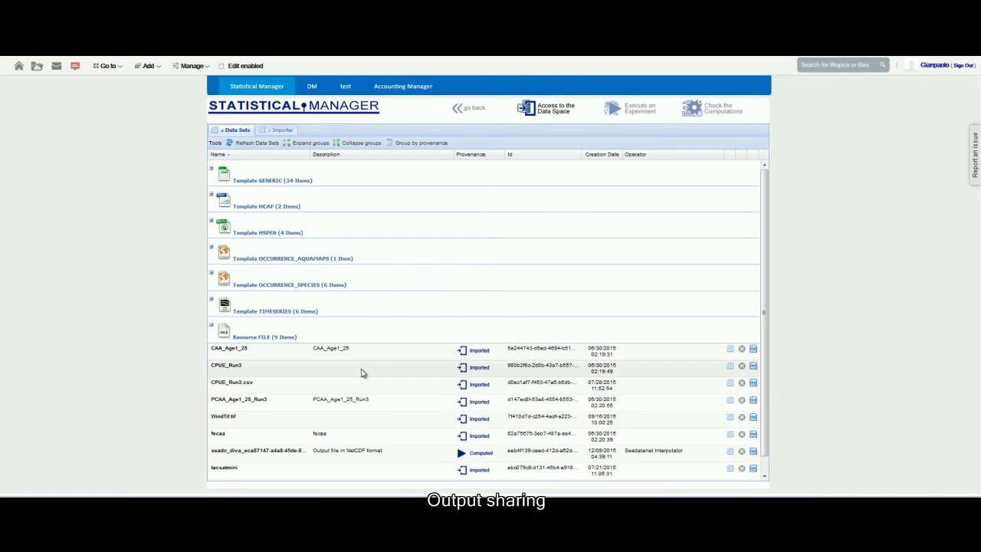
- Save the computed seadn_diva NetCDF output file to the Experiments workspace folder
click(753, 451)
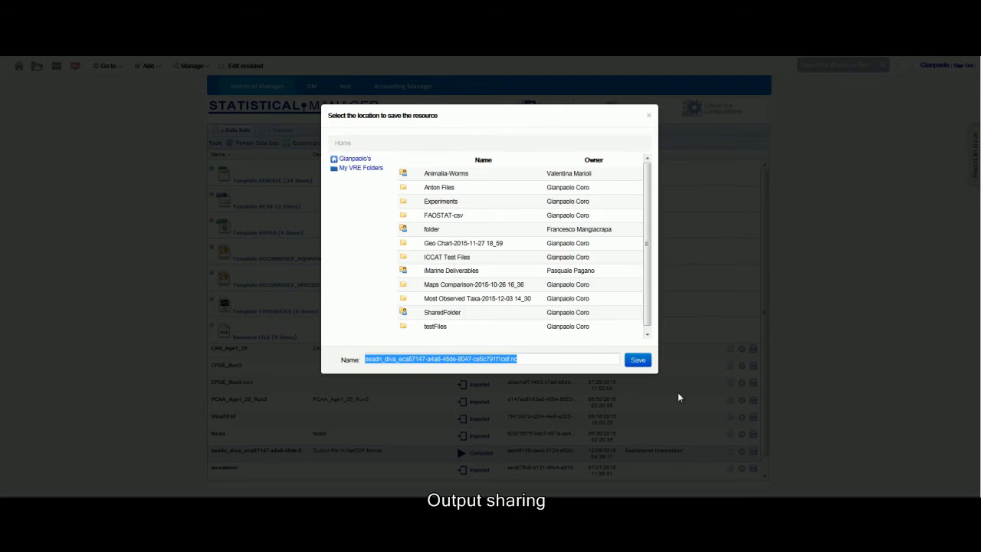
click(502, 201)
click(638, 360)
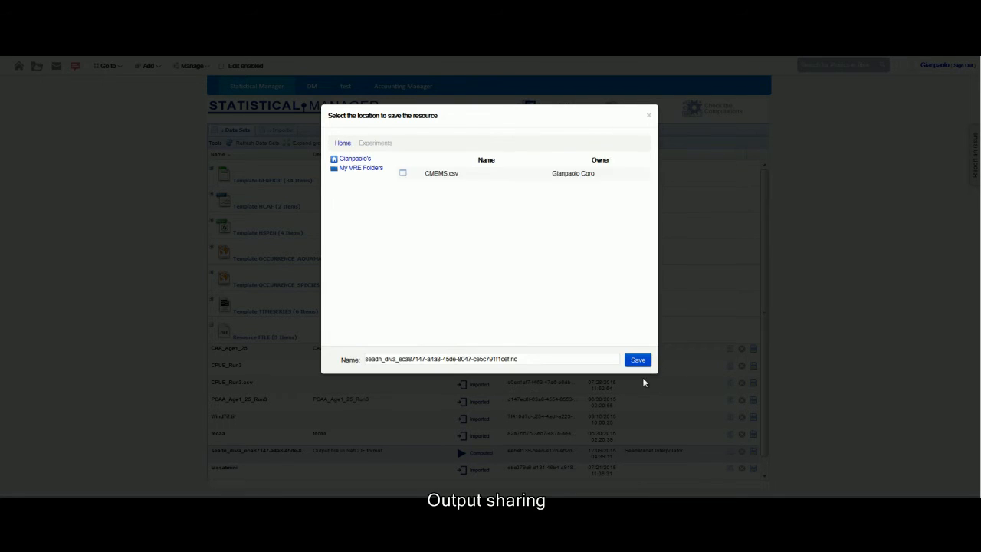
- Complete the export of the NetCDF file to the workspace and open the Experiments folder there
click(637, 360)
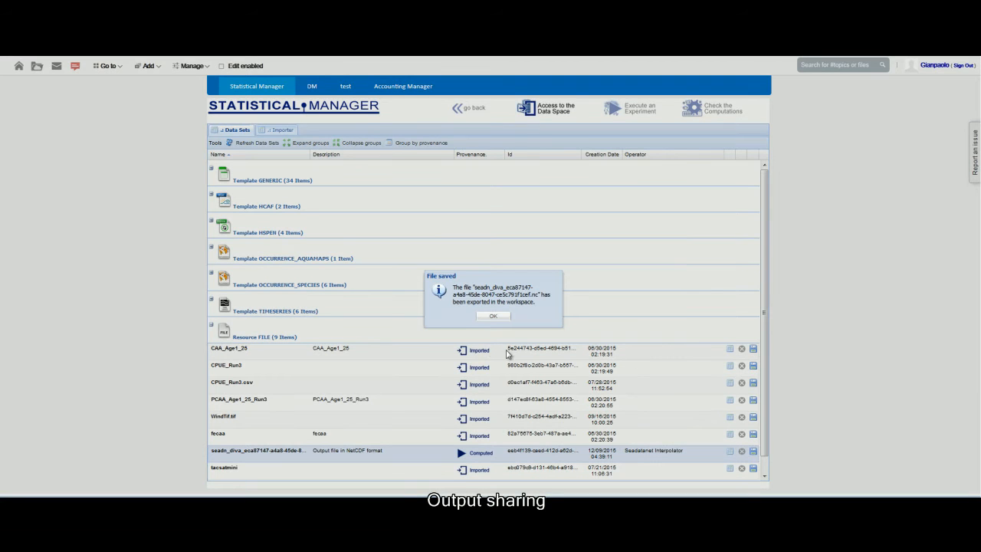
click(492, 319)
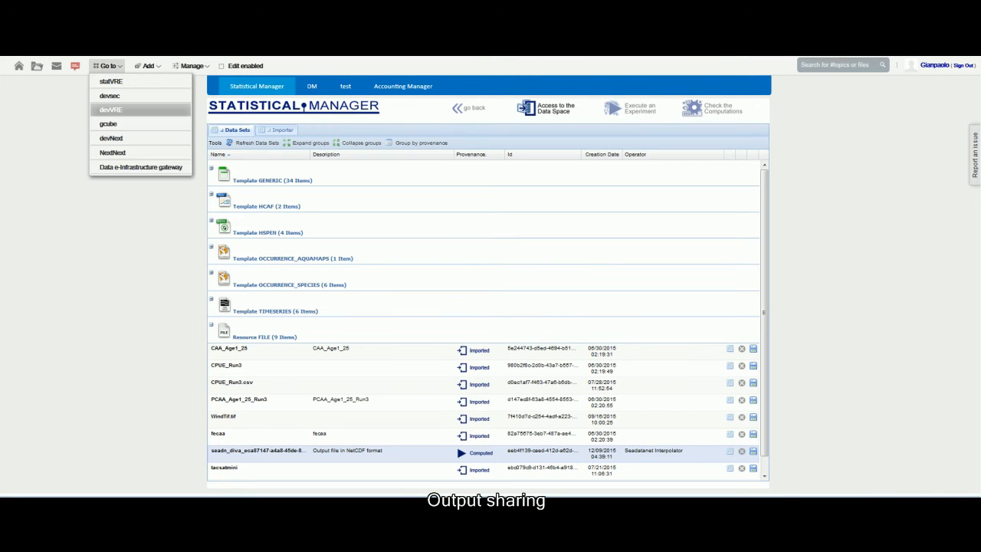
click(36, 65)
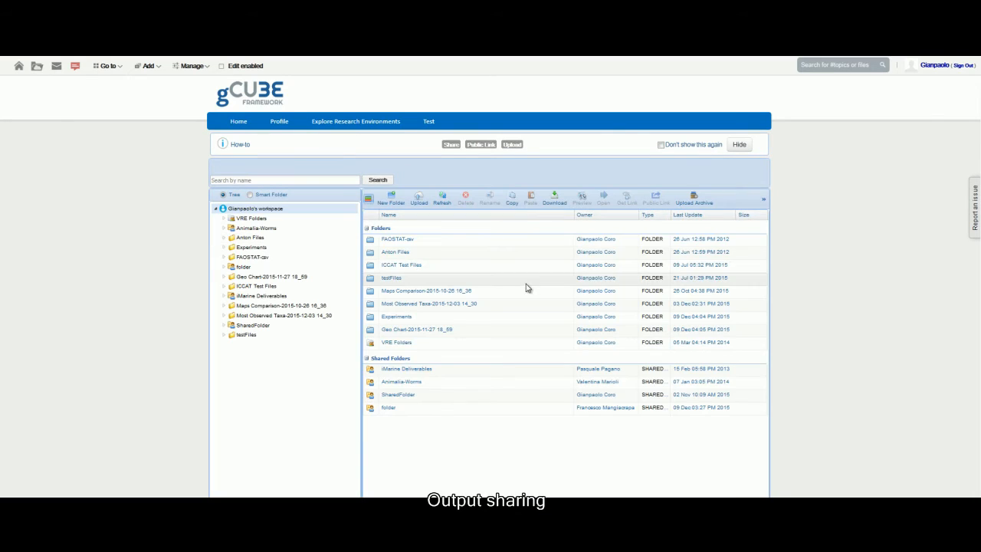
click(259, 248)
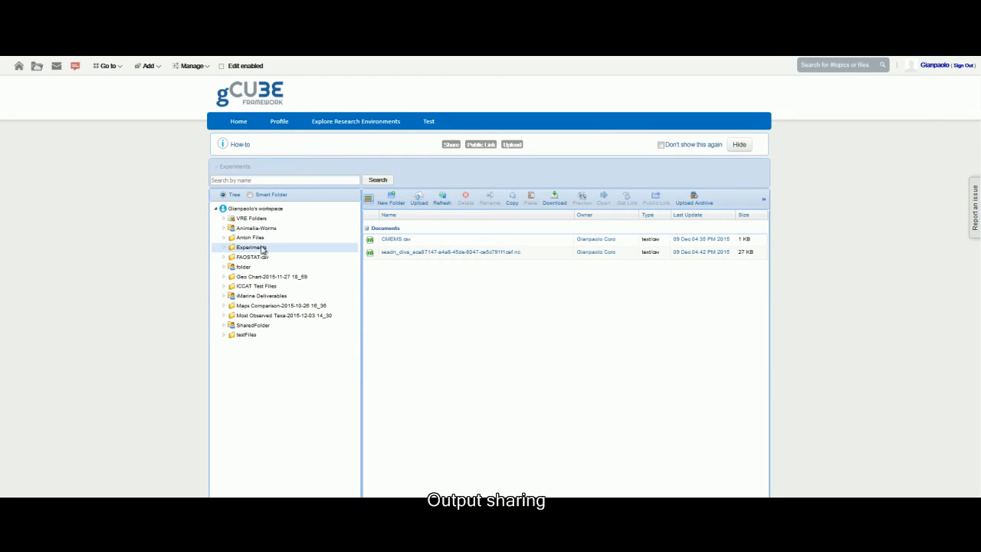
- Share the Experiments folder with a colleague found by filtering the contacts by first name
right_click(261, 248)
click(282, 346)
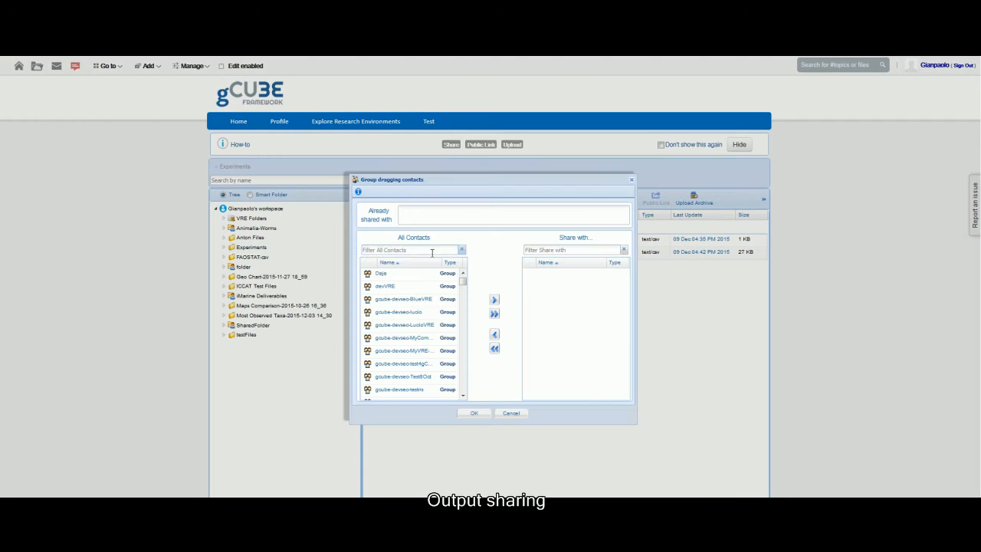
click(424, 250)
text(umber)
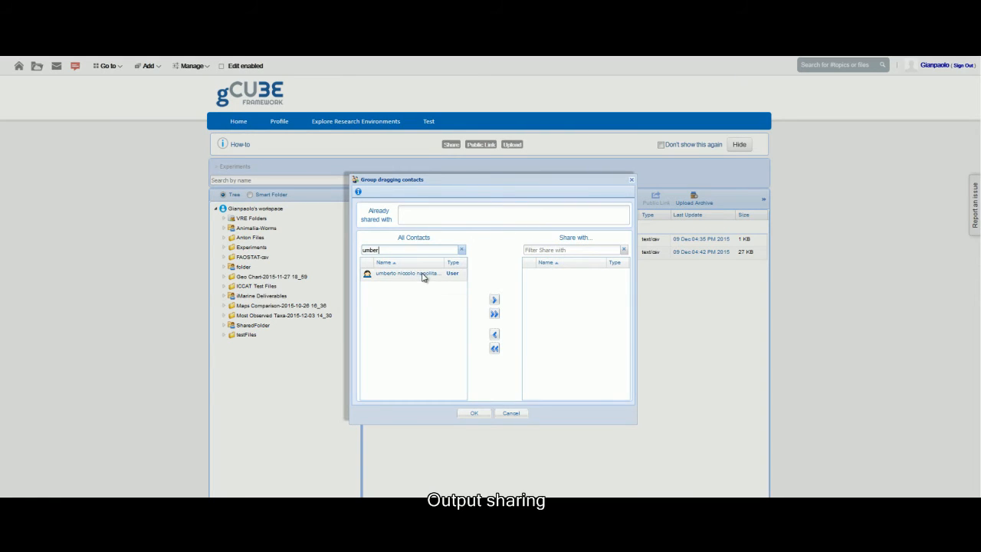
click(494, 299)
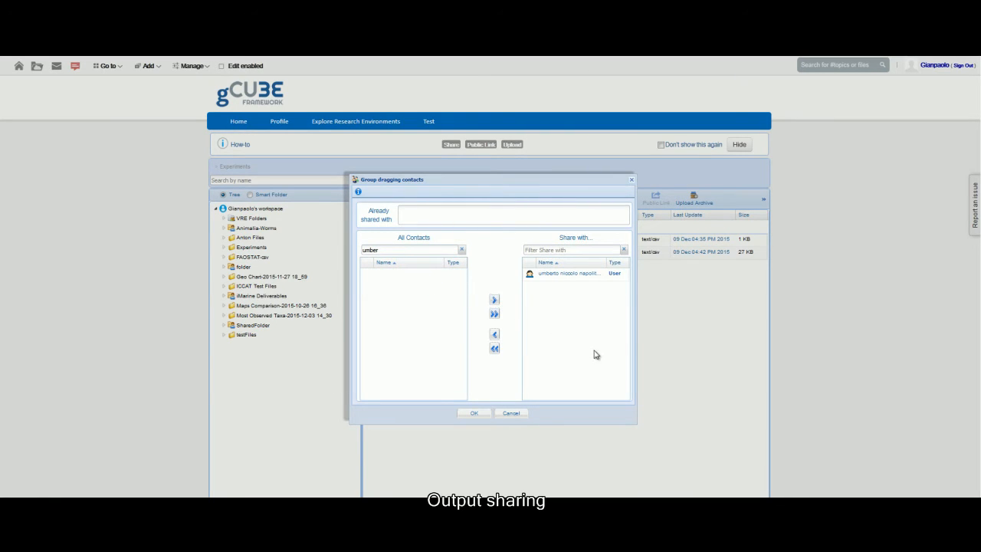
click(474, 413)
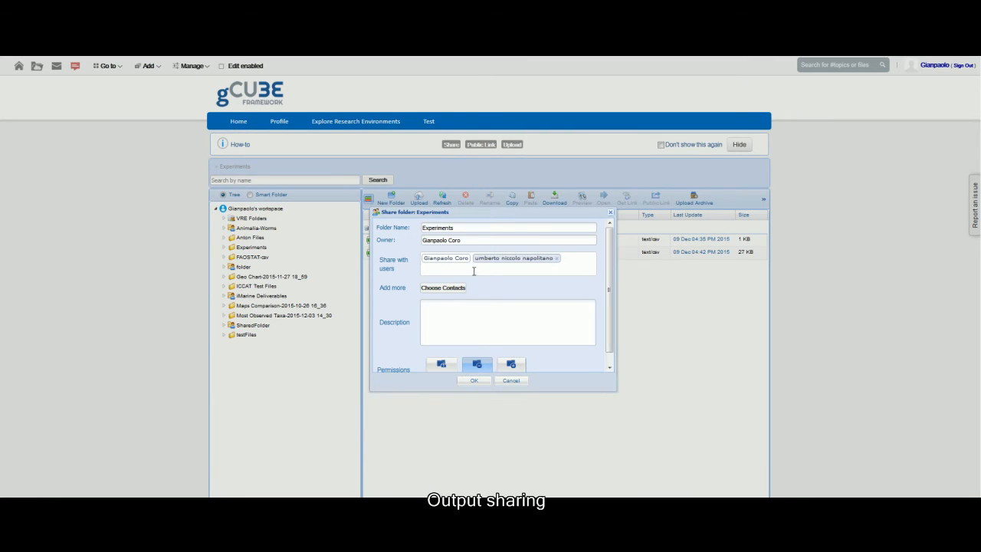
click(481, 380)
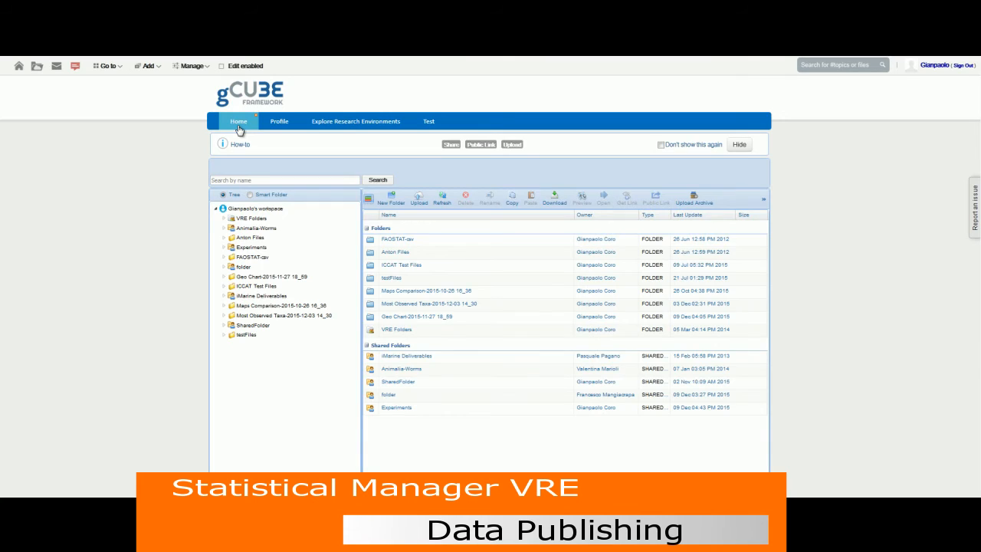
- Go to the devVRE research environment and open the experiment execution section of its Statistical Manager
click(238, 126)
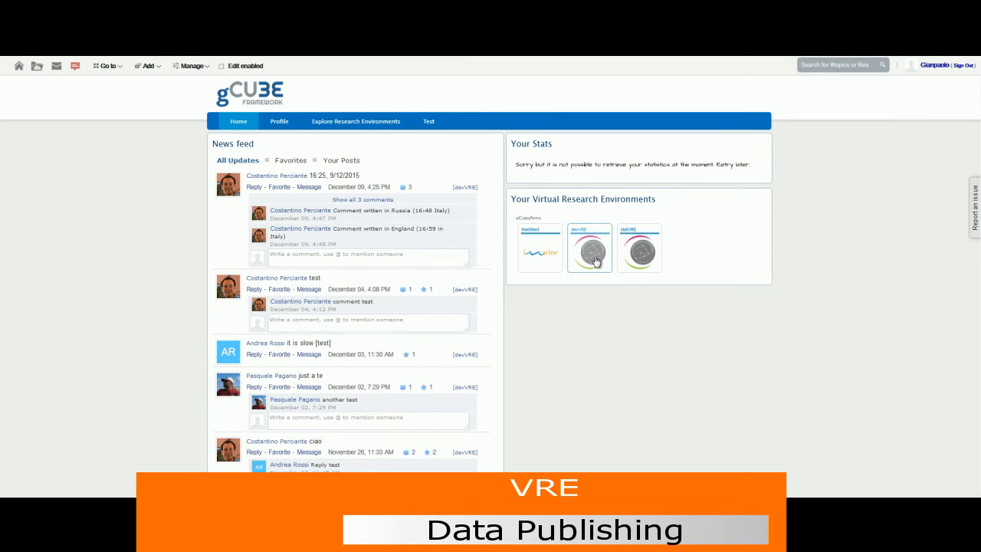
click(594, 257)
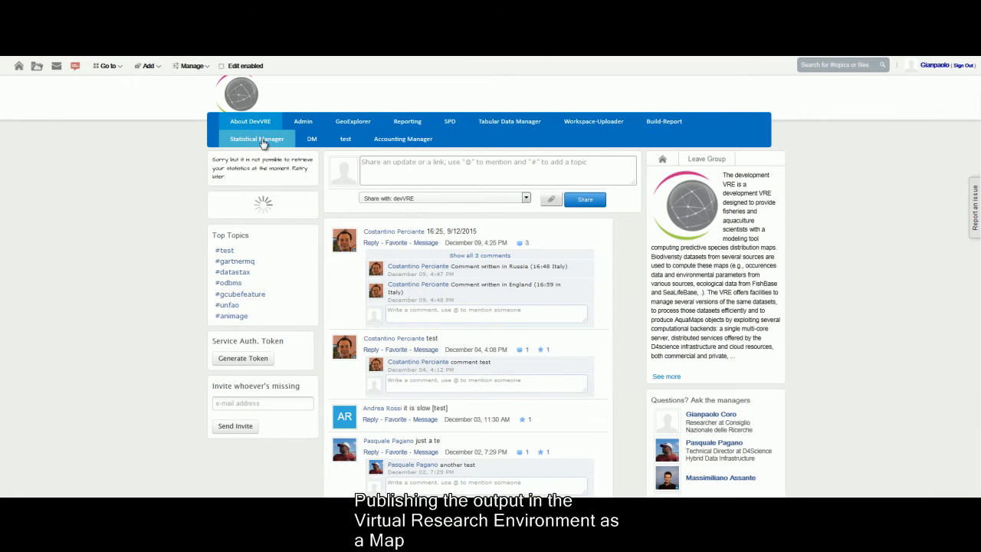
click(263, 142)
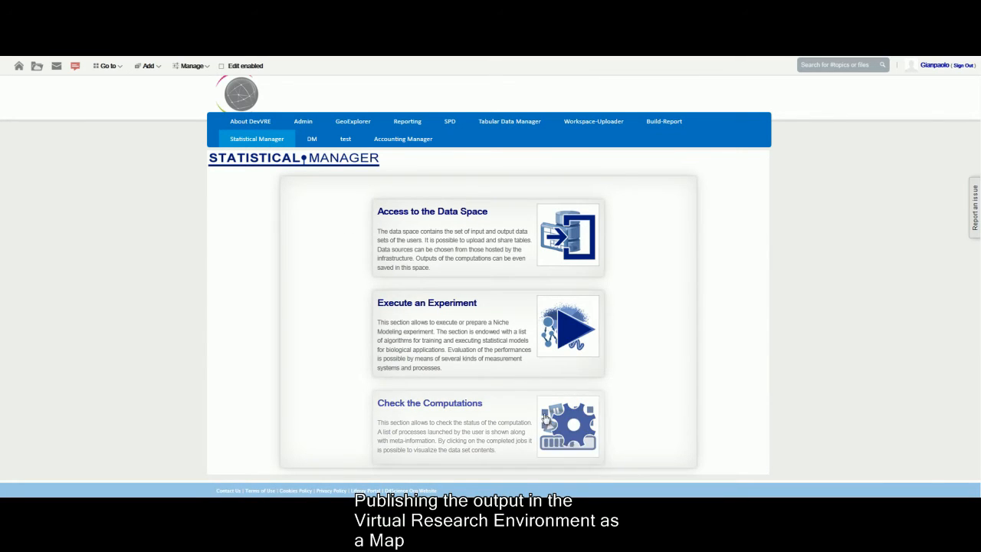
click(511, 355)
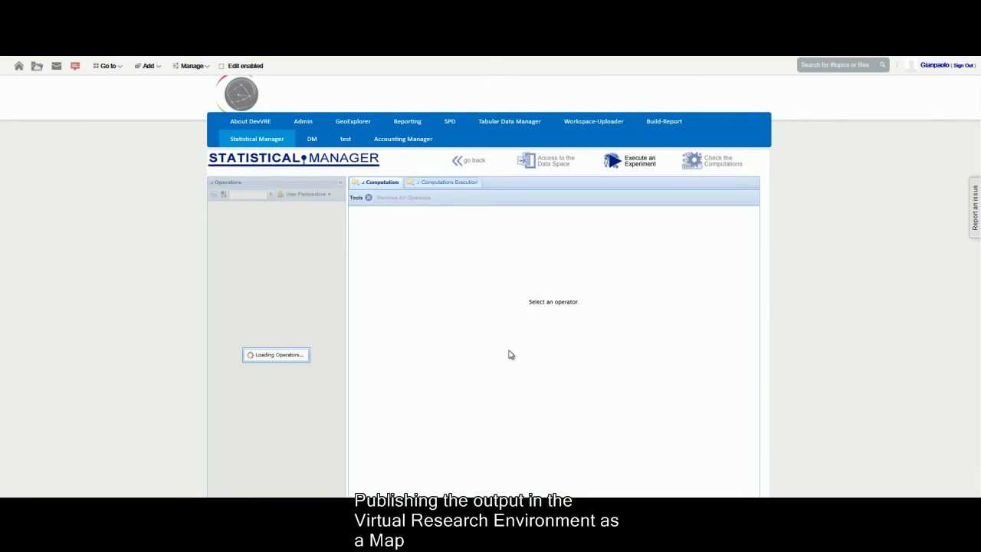
- Choose the Raster Data Publisher operator from the Maps category
scroll(345, 325, down, 3)
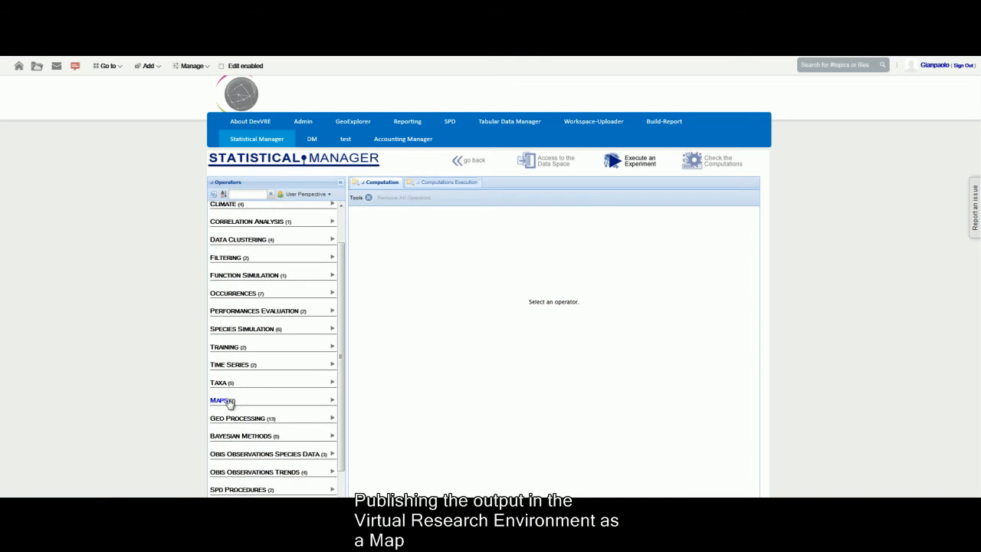
click(222, 400)
scroll(341, 361, down, 3)
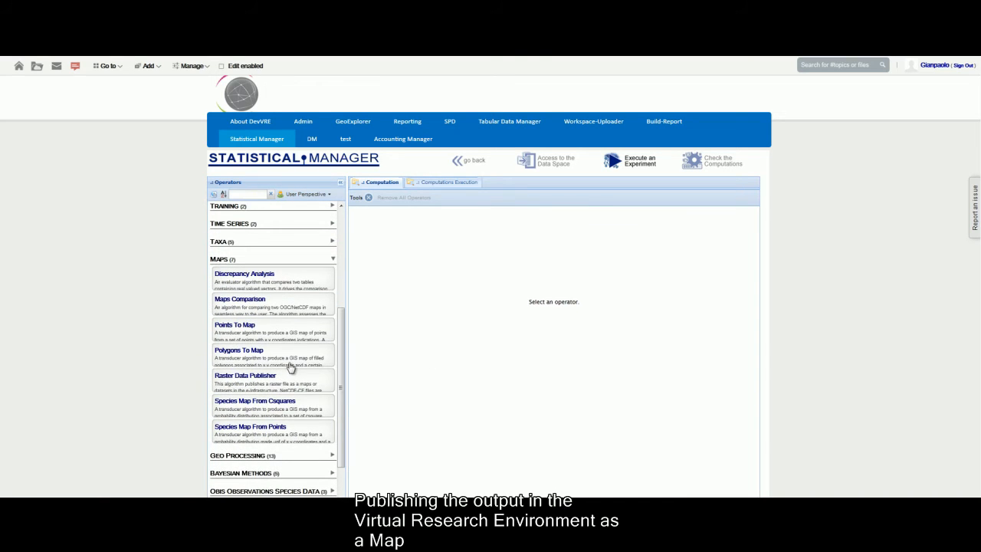
click(257, 384)
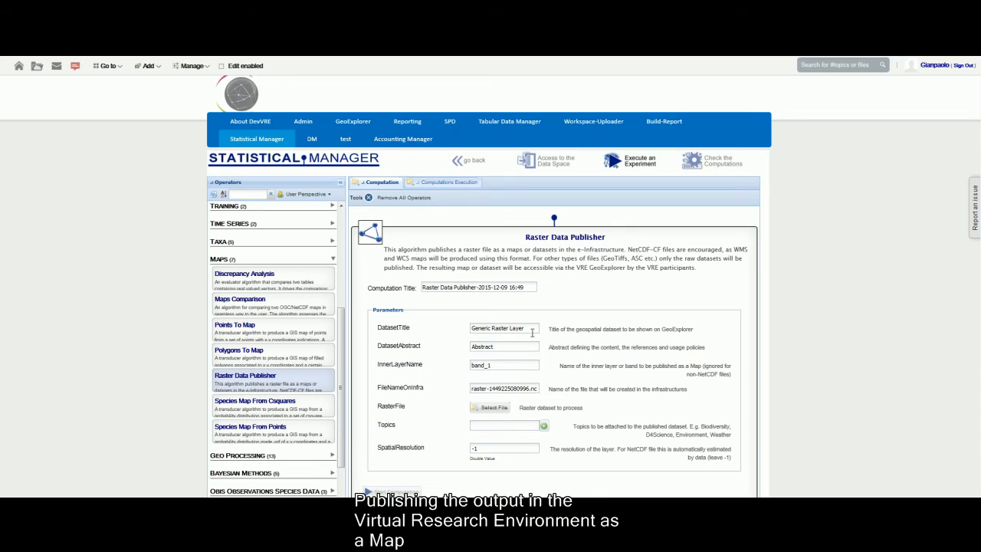
- Set the dataset title to "CMEMS mediterranean temperatures", the abstract to "generated from CMEMS" and the inner layer name to "analyzed_field"
drag(533, 328, 411, 331)
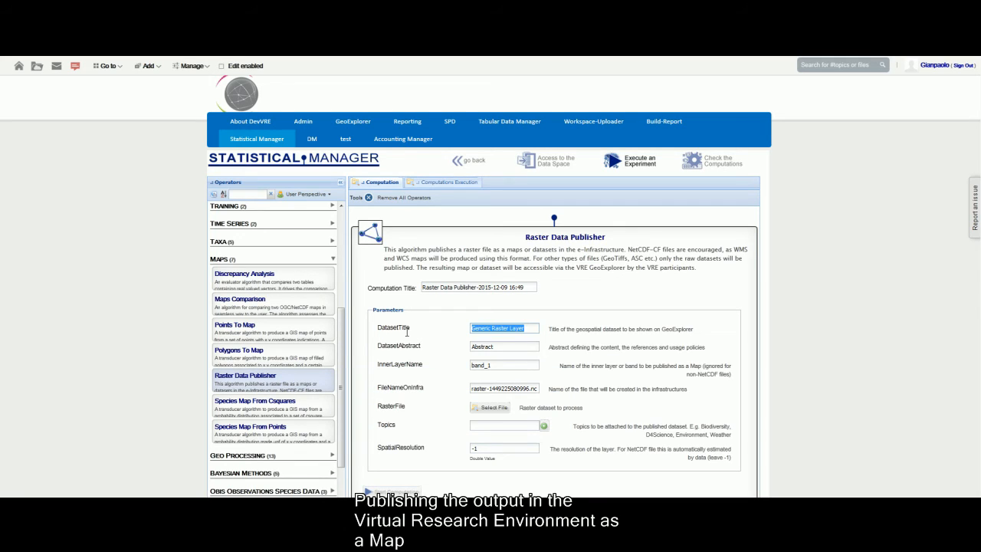
text(CMEMS mediterranean temperatures)
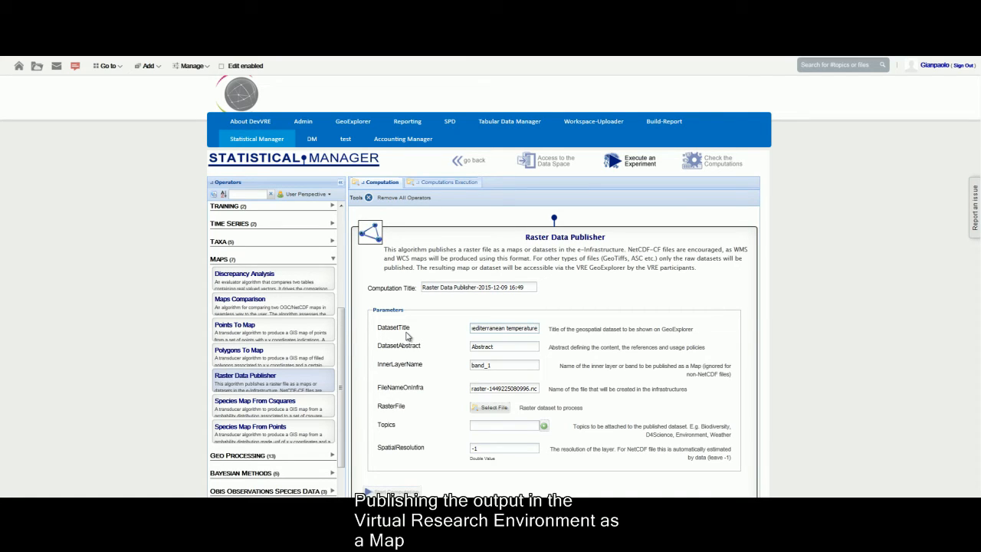
drag(499, 347, 455, 346)
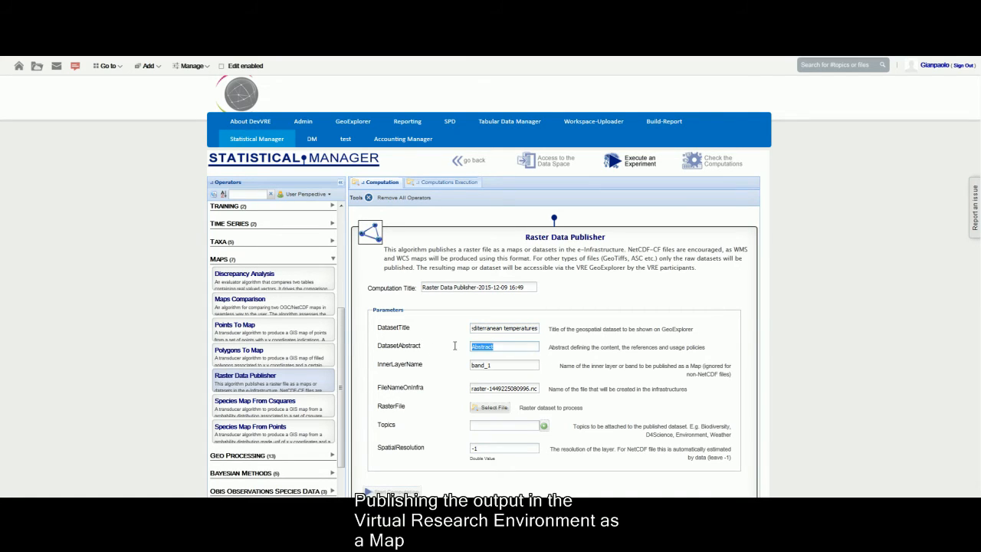
text(generated from CMEMS)
drag(498, 367, 447, 367)
text(an)
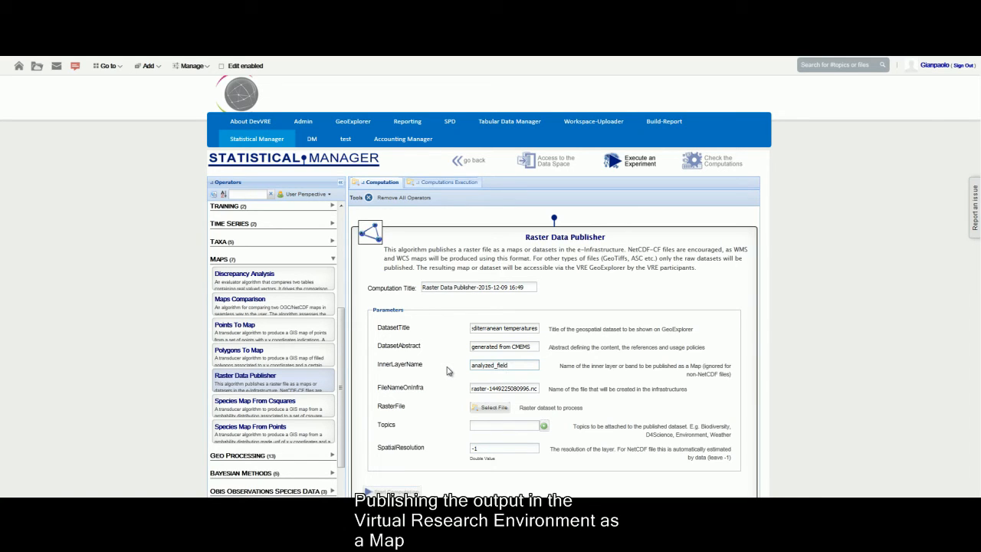
- Choose the computed seadn_diva NetCDF file as the raster file to publish
click(494, 406)
click(394, 263)
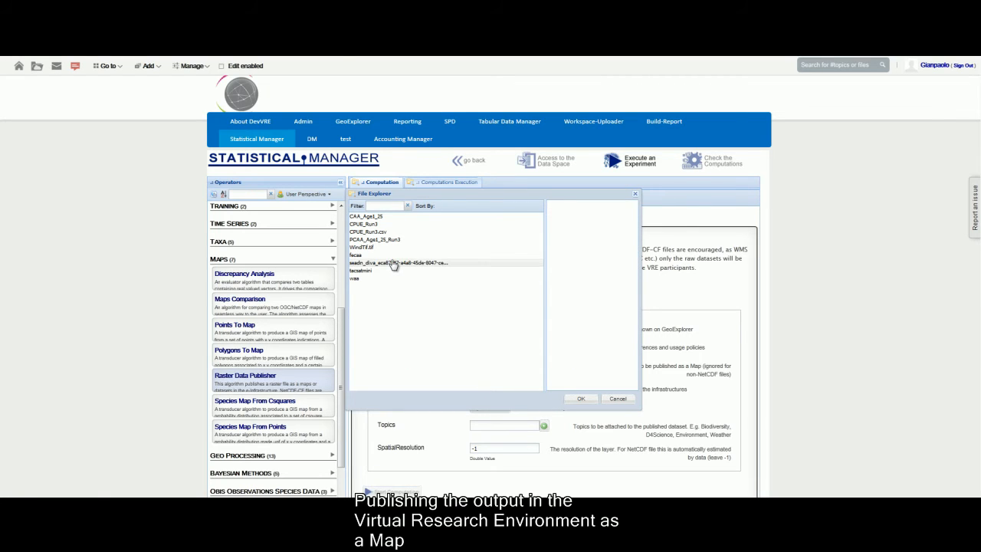
click(581, 398)
- Add the topics "CMEMS", "temperatures" and "mediterranean sea", and start the Raster Data Publisher computation
click(504, 426)
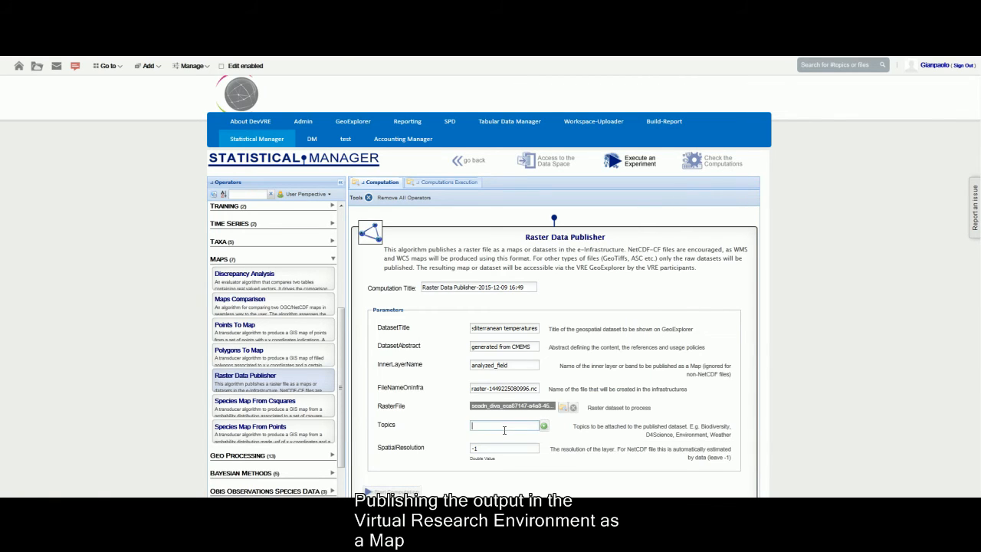
text(CMEMS)
click(544, 427)
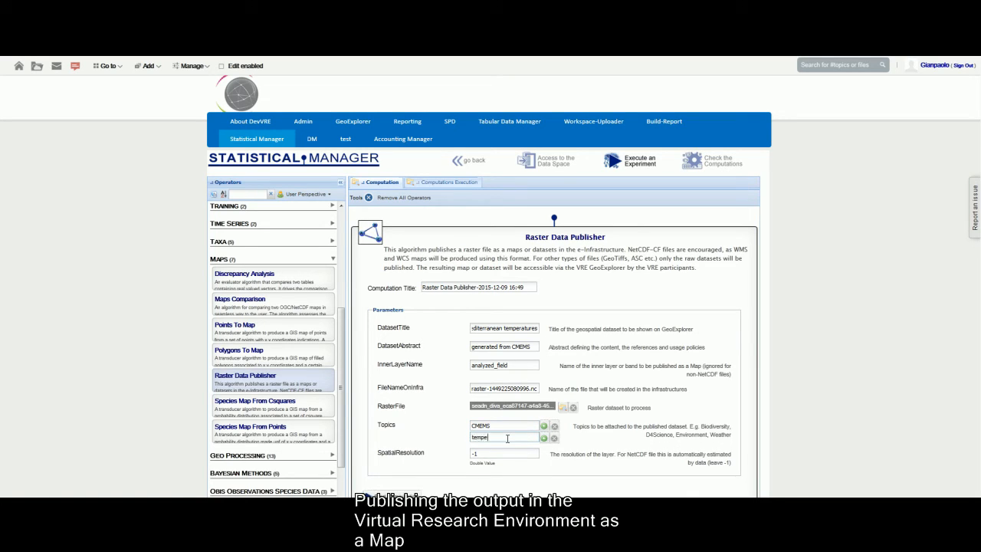
click(543, 438)
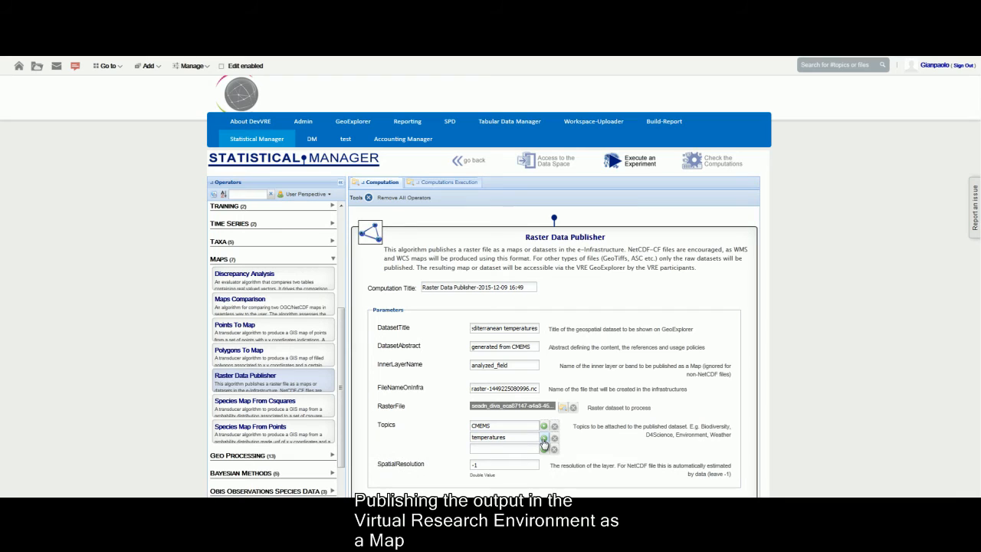
scroll(543, 443, down, 1)
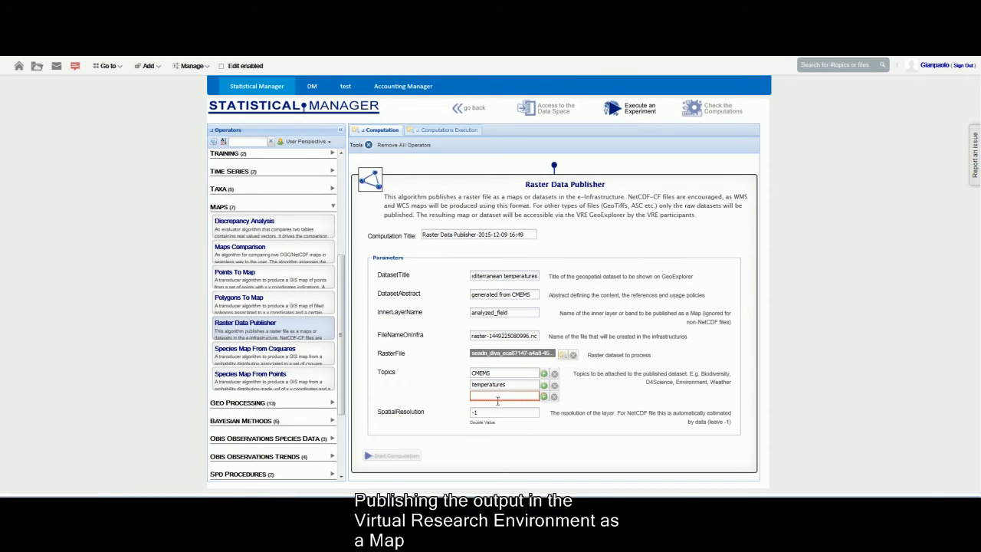
text(mediterranean sea)
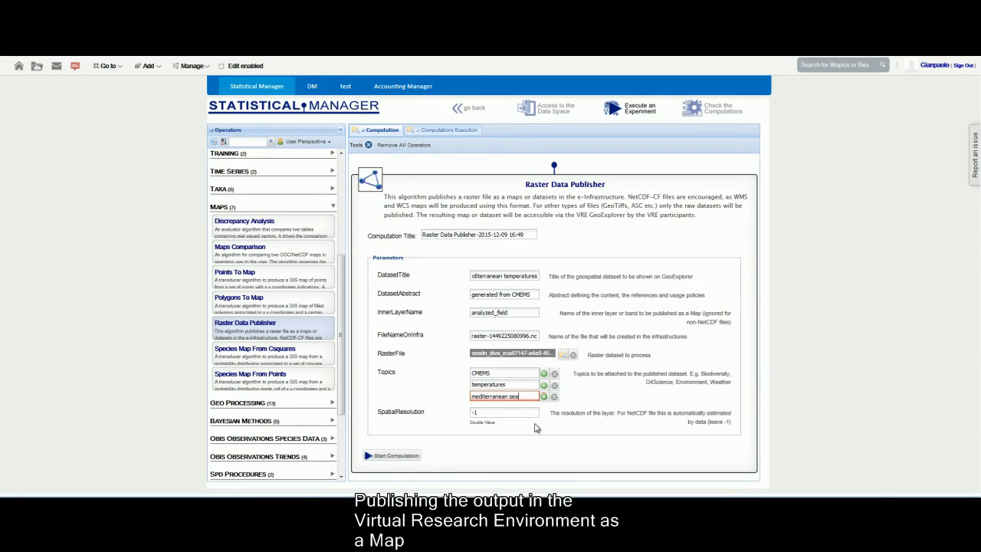
click(376, 455)
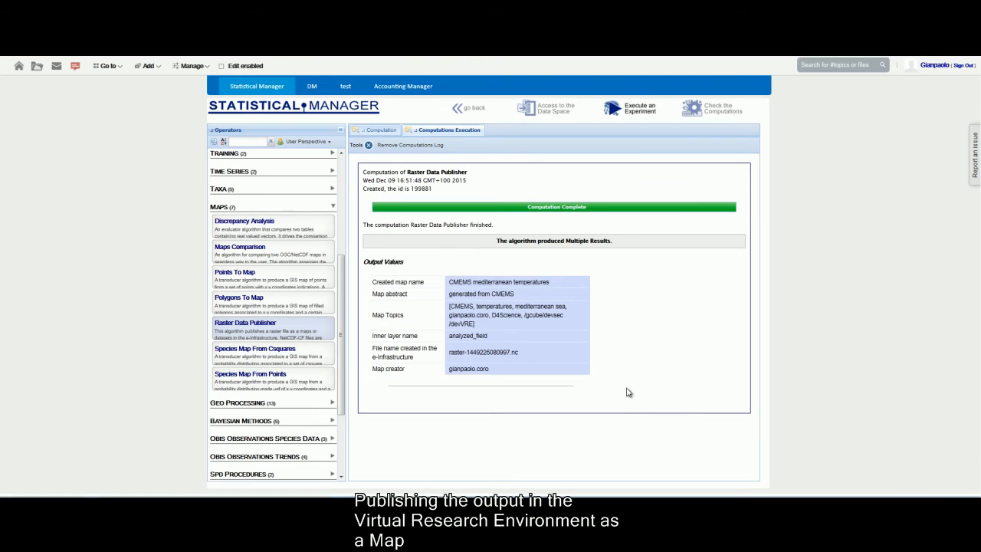
- Copy the created map name from the computation's output values
drag(550, 282, 452, 286)
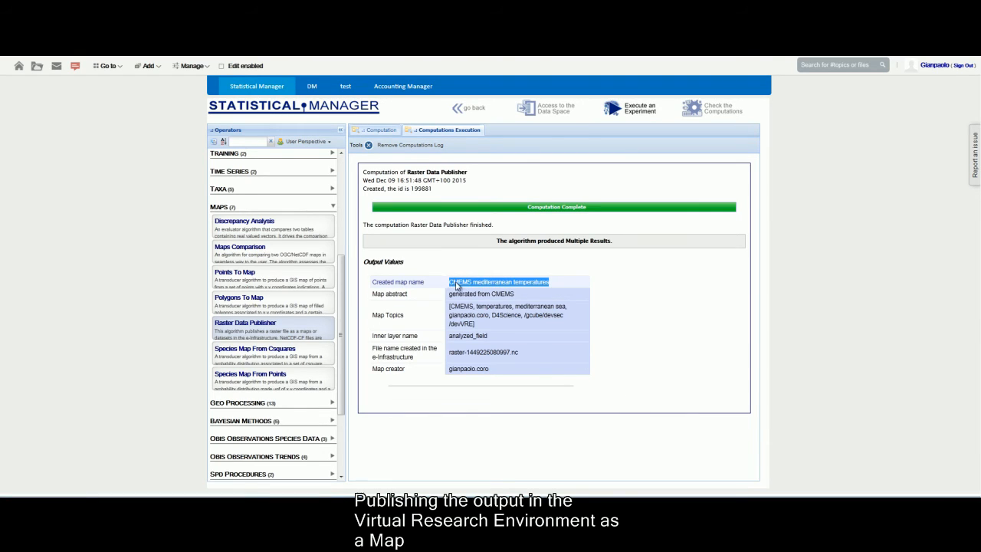
right_click(455, 285)
click(478, 291)
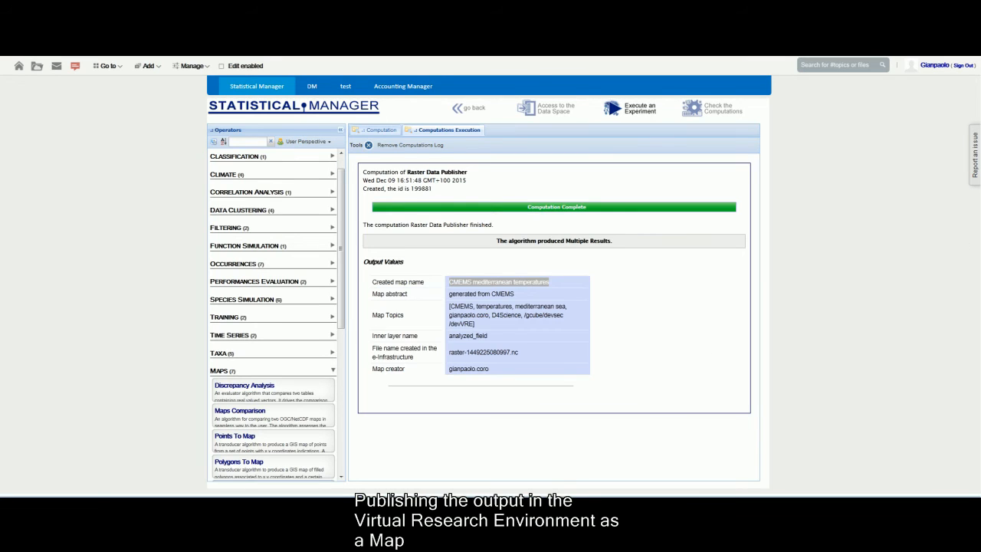
- Open GeoExplorer in a new browser tab and search the layer titles for "CMEMS mediterranean temperatures"
scroll(490, 307, up, 1)
right_click(357, 111)
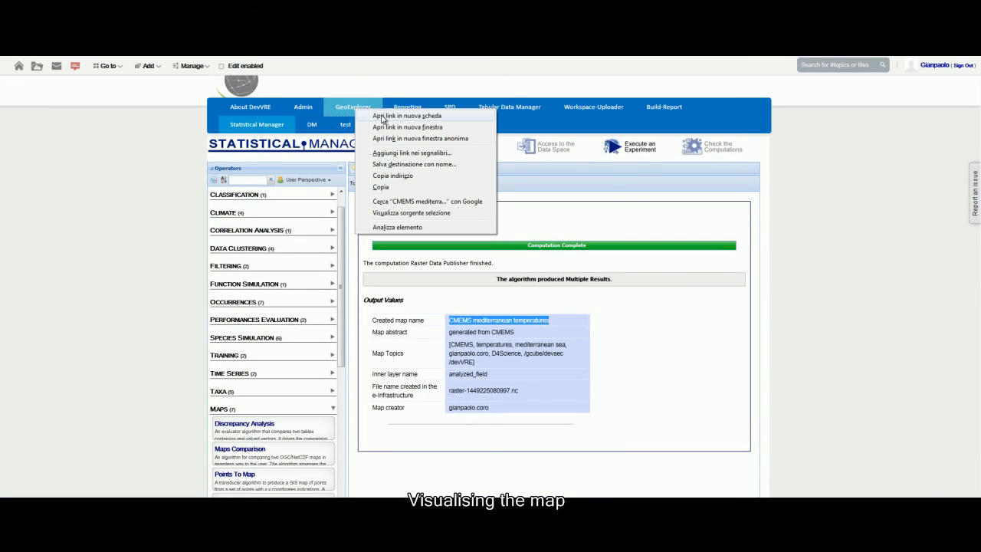
click(382, 119)
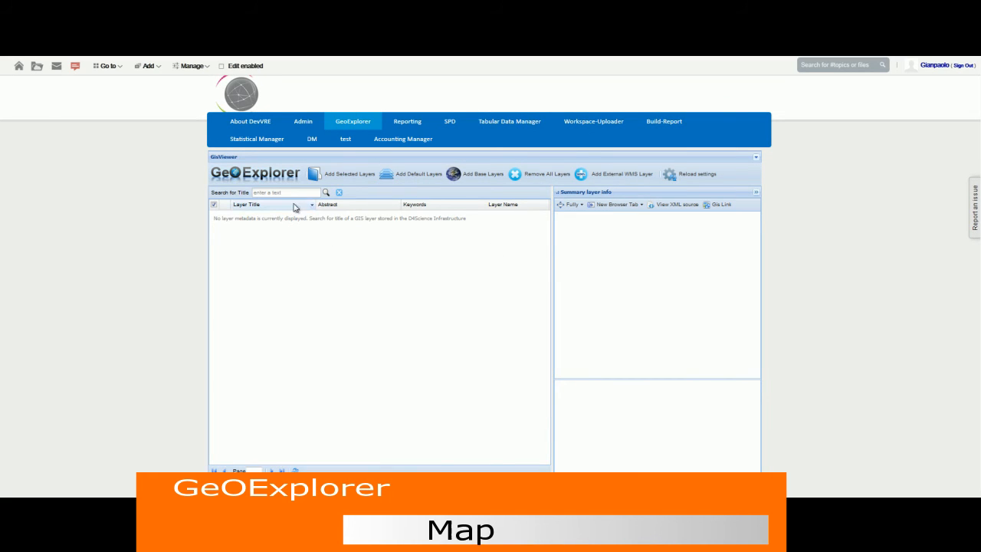
click(294, 194)
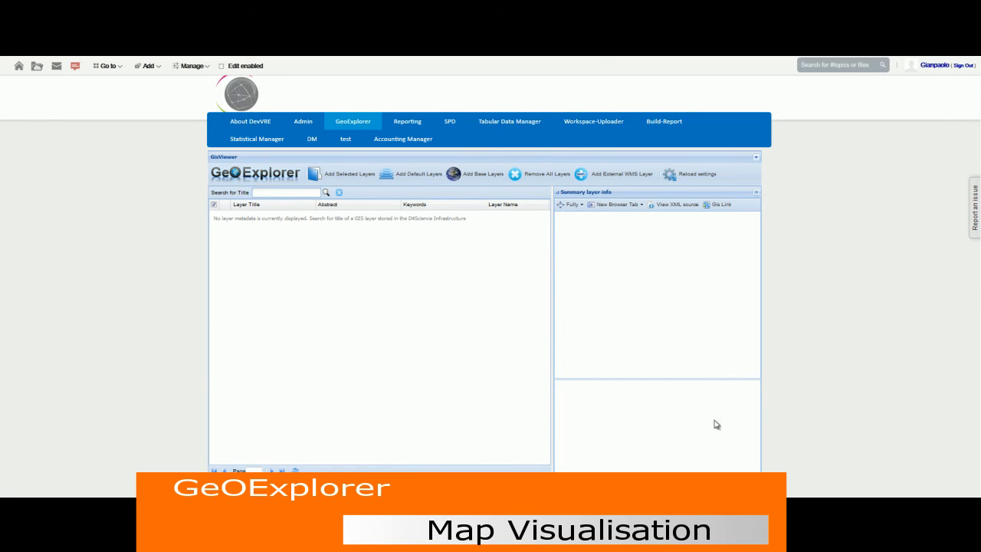
key(ctrl+v)
click(325, 192)
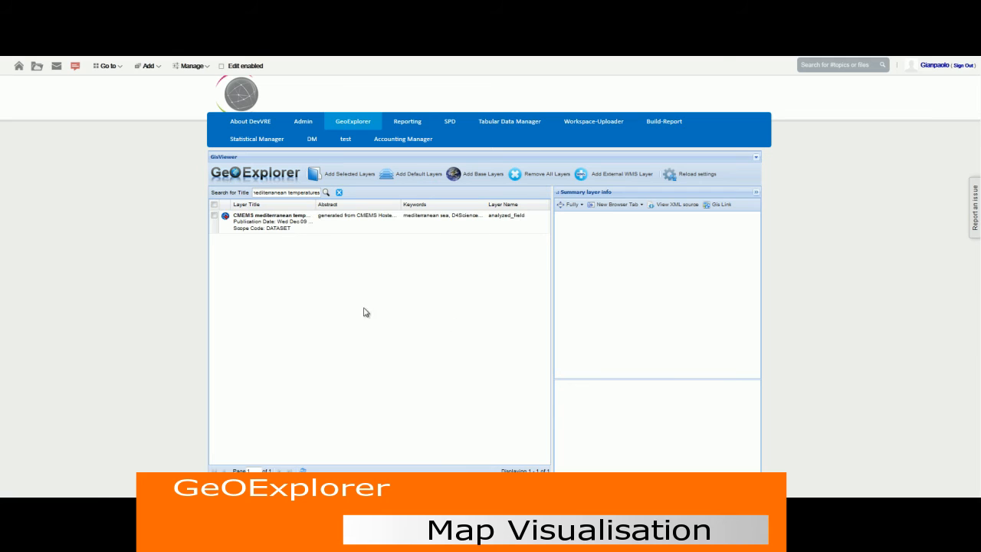
- Select the CMEMS mediterranean temperatures layer and examine its metadata summary and layer preview
click(278, 223)
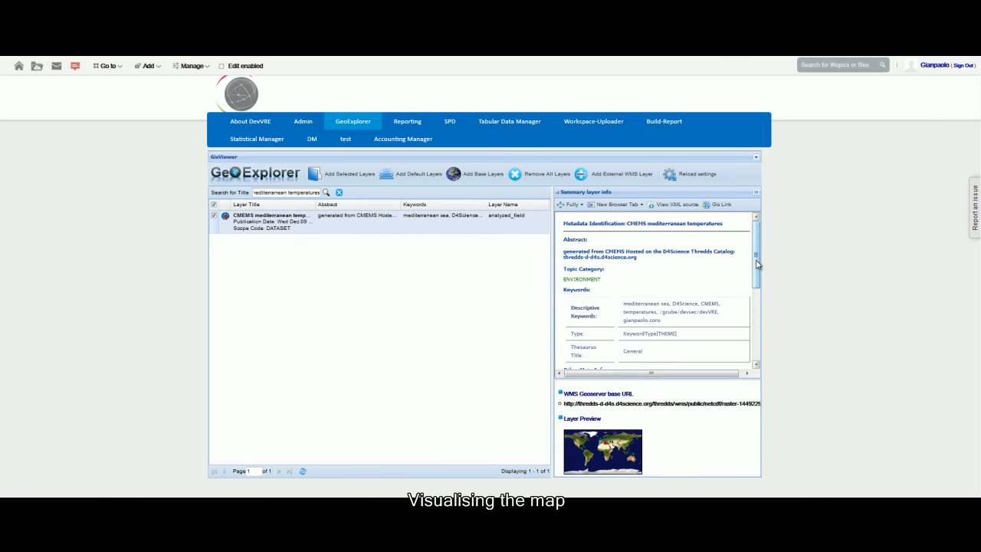
scroll(757, 264, down, 3)
scroll(724, 420, down, 1)
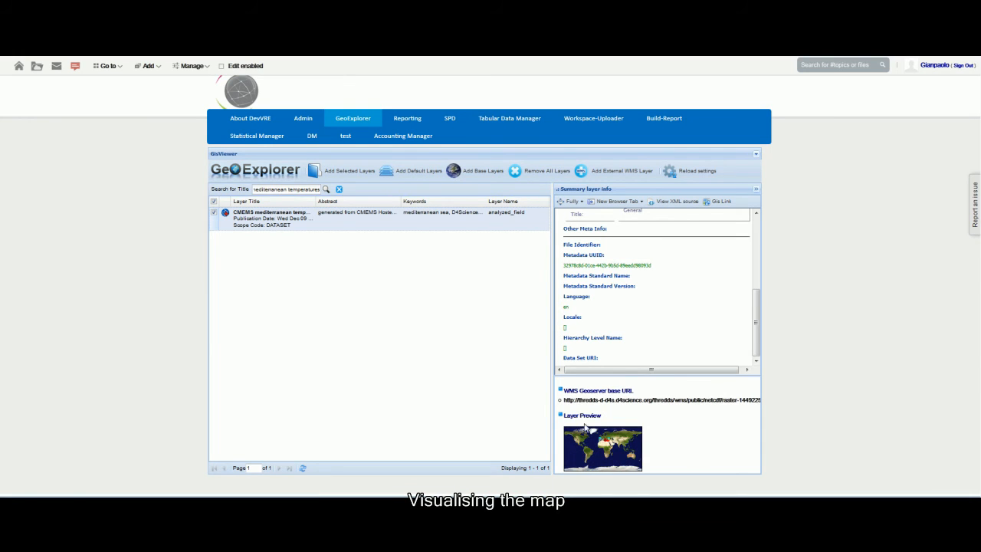
- Add the CMEMS mediterranean temperatures layer to the map and display it over the Mediterranean region
click(226, 213)
click(362, 224)
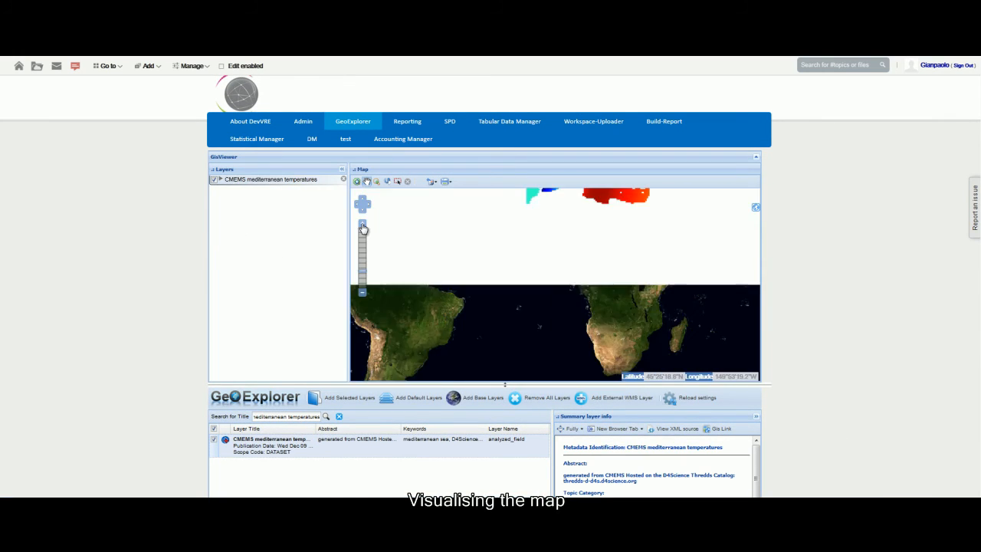
scroll(580, 282, up, 2)
drag(581, 206, 571, 286)
scroll(571, 287, down, 1)
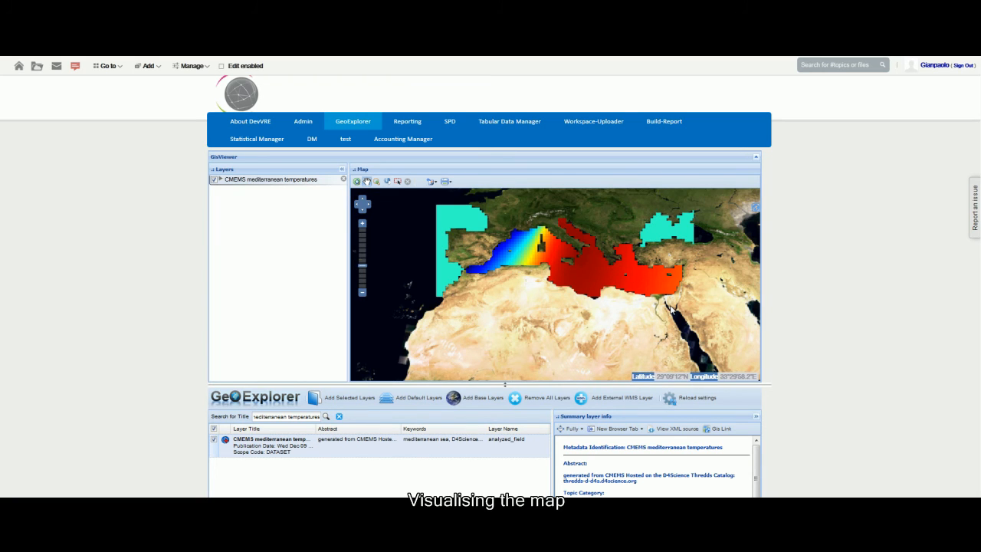
- Search the layer titles for "sarda" and add the Sarda sarda layer to the map
drag(314, 416, 247, 416)
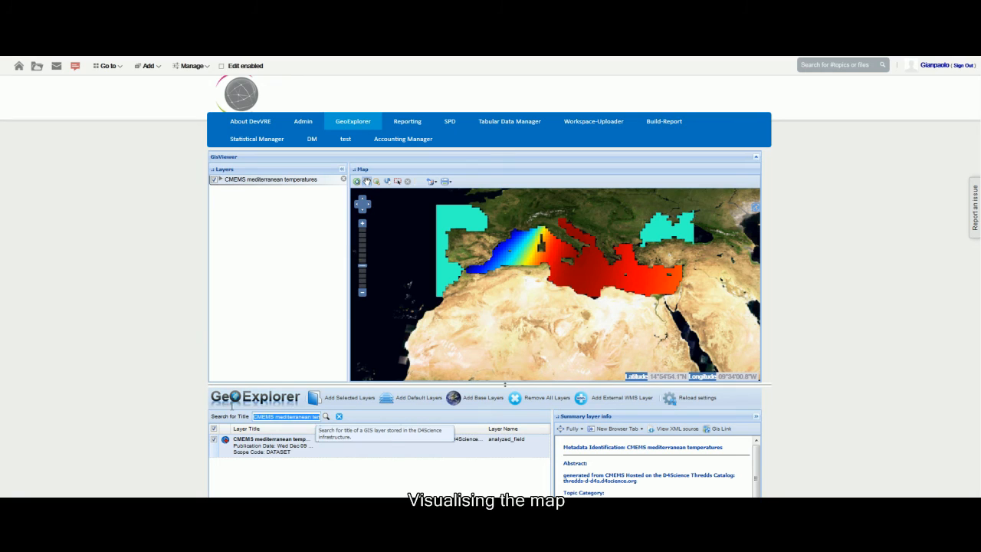
text(sar)
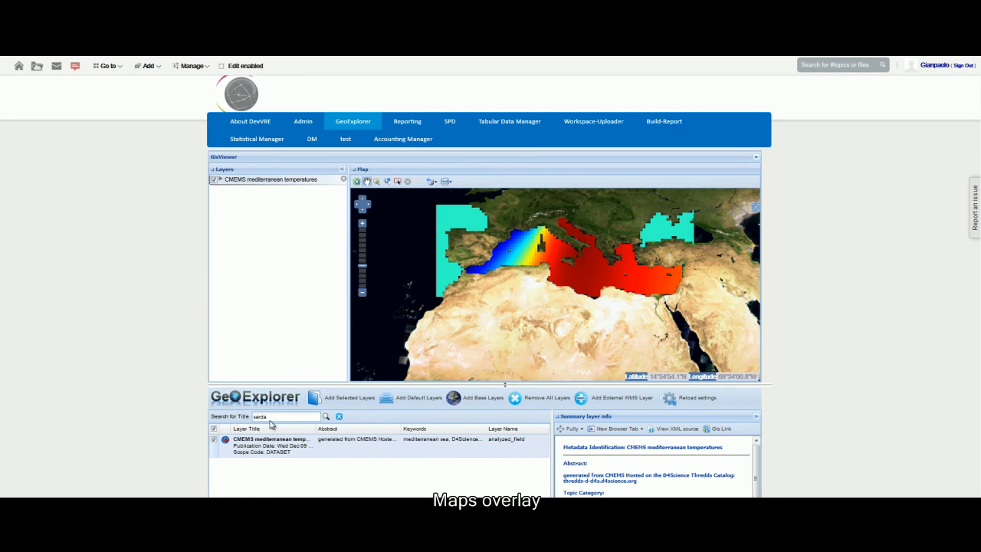
text(da)
click(325, 416)
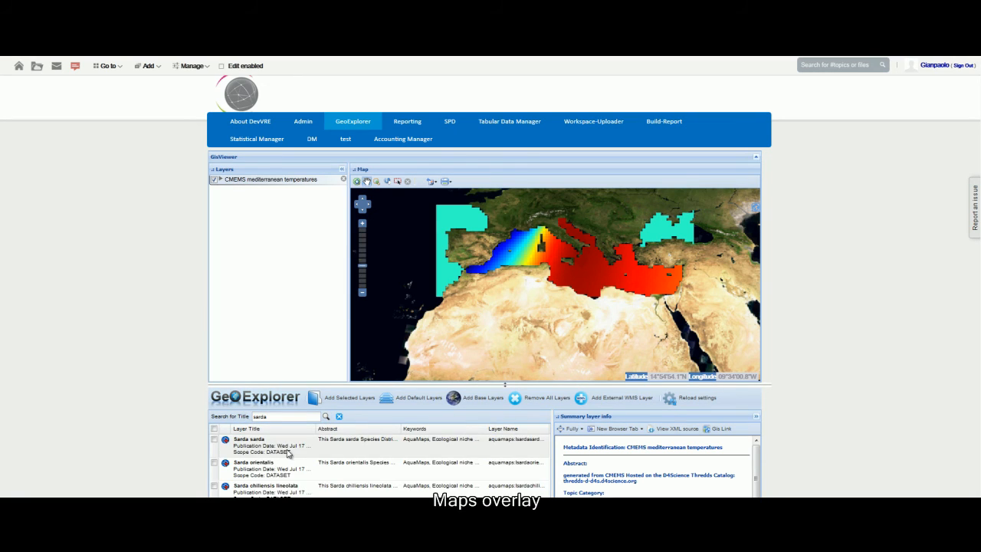
click(252, 447)
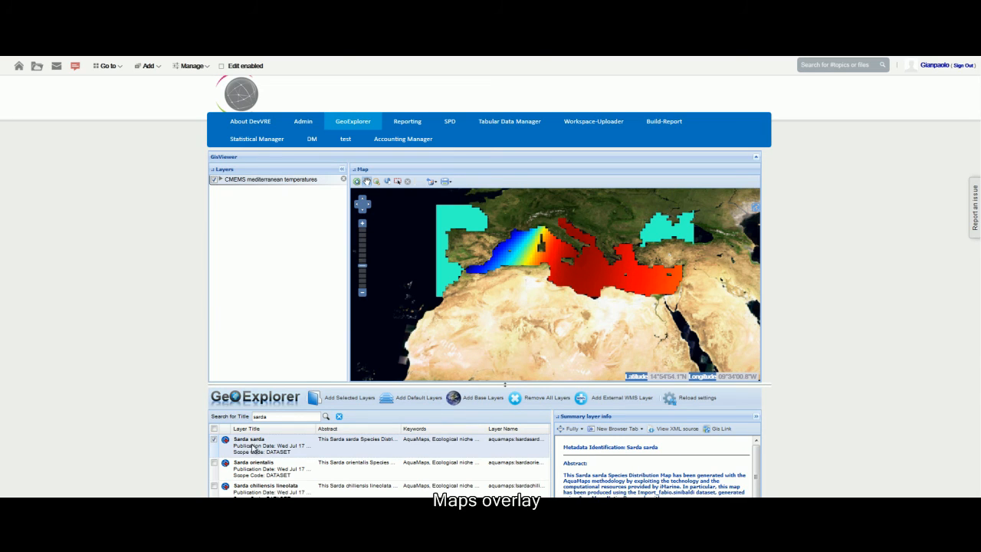
drag(234, 444, 283, 230)
click(361, 223)
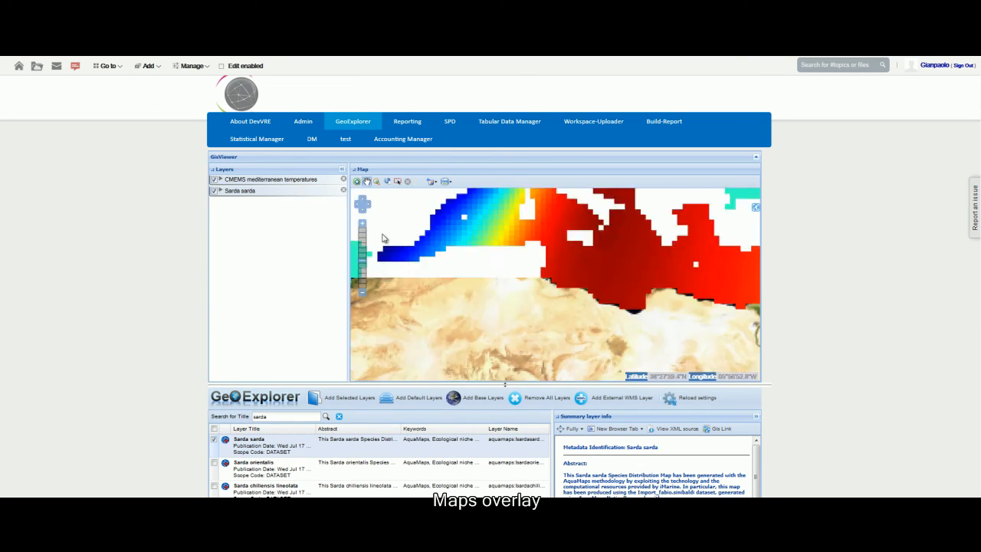
- Reduce the opacity of the CMEMS mediterranean temperatures and Sarda sarda layers to roughly half
click(220, 178)
drag(289, 205, 263, 204)
click(221, 229)
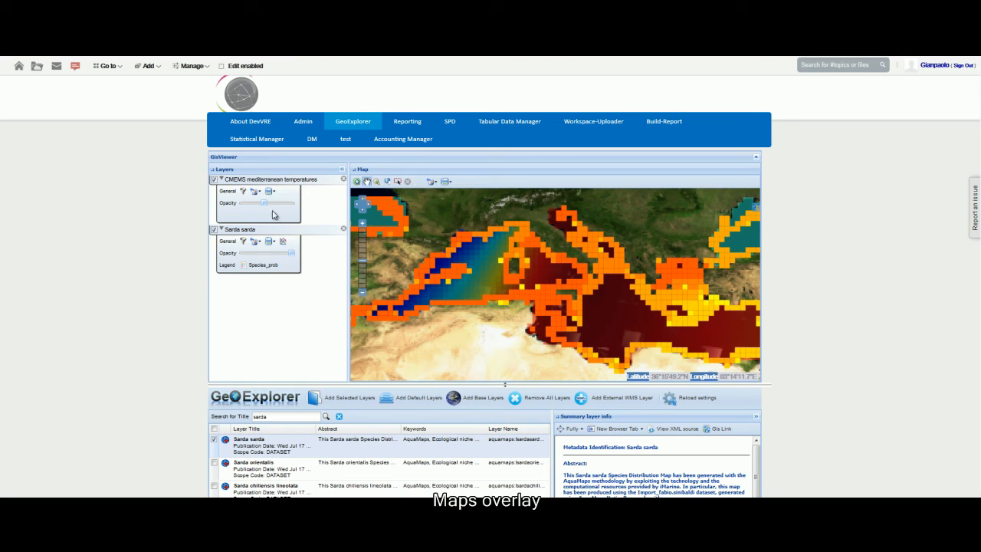
drag(291, 253, 270, 255)
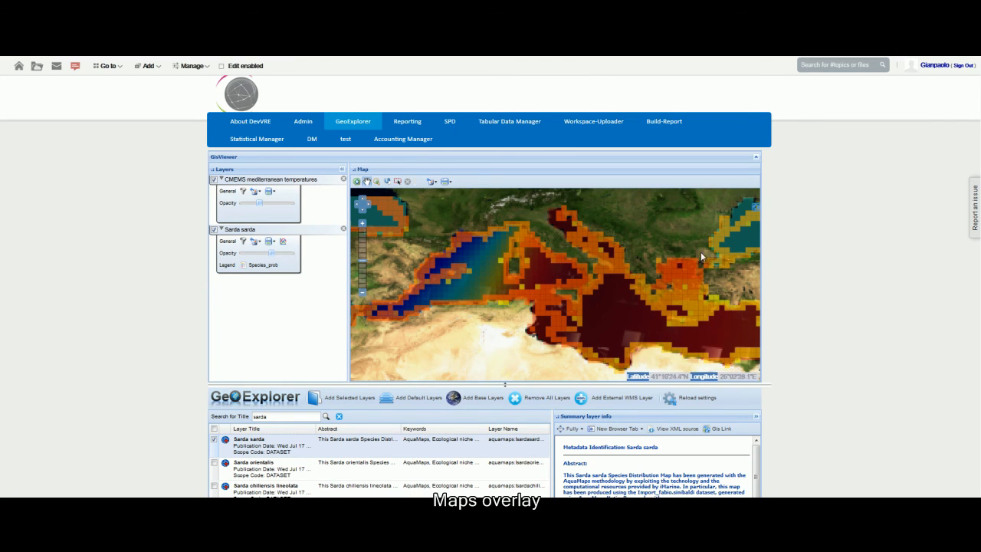
- Switch the map's base layer to ETOPO1 Hillshade and close the base layer list
click(755, 211)
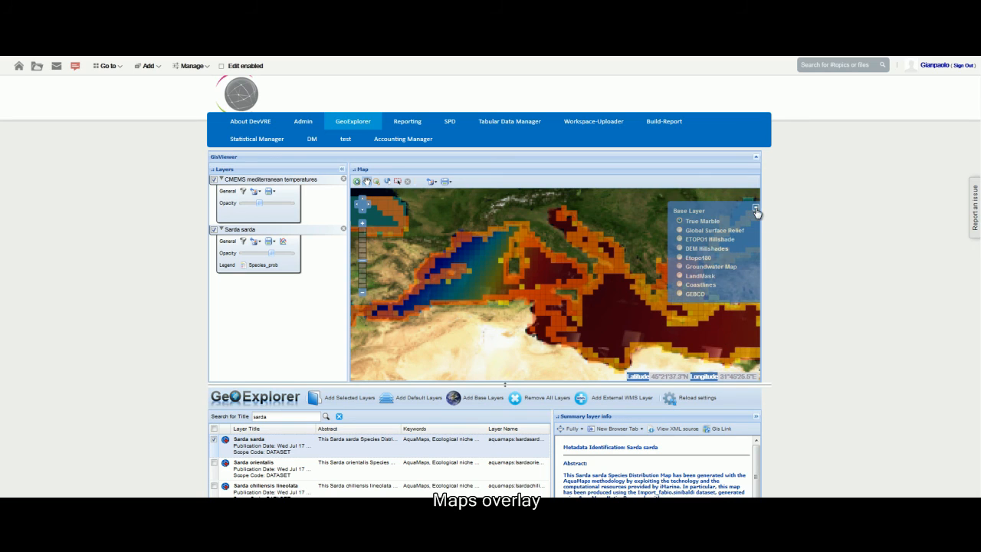
click(679, 258)
click(678, 239)
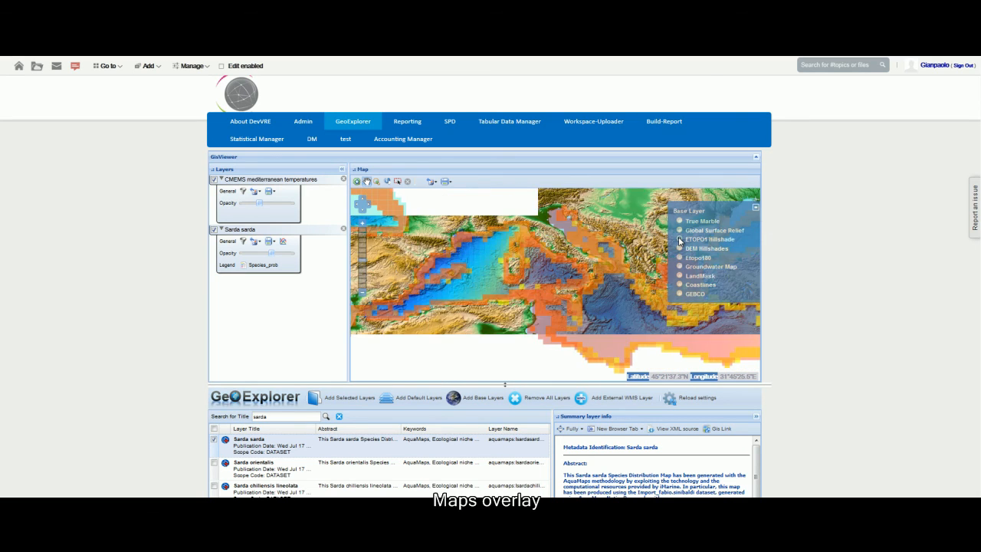
click(756, 212)
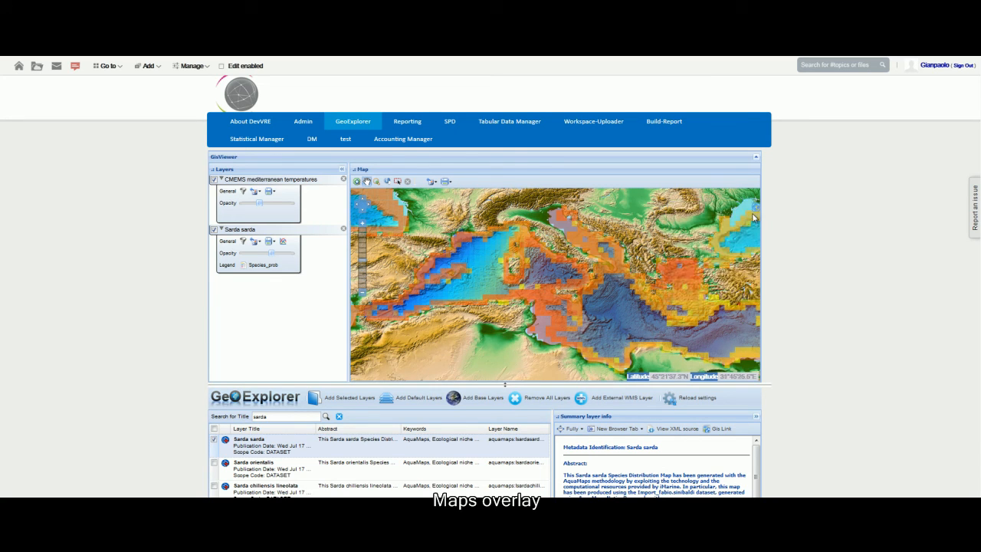
- Raise the Sarda sarda layer's opacity and set the CMEMS mediterranean temperatures layer to full opacity
drag(262, 254, 275, 254)
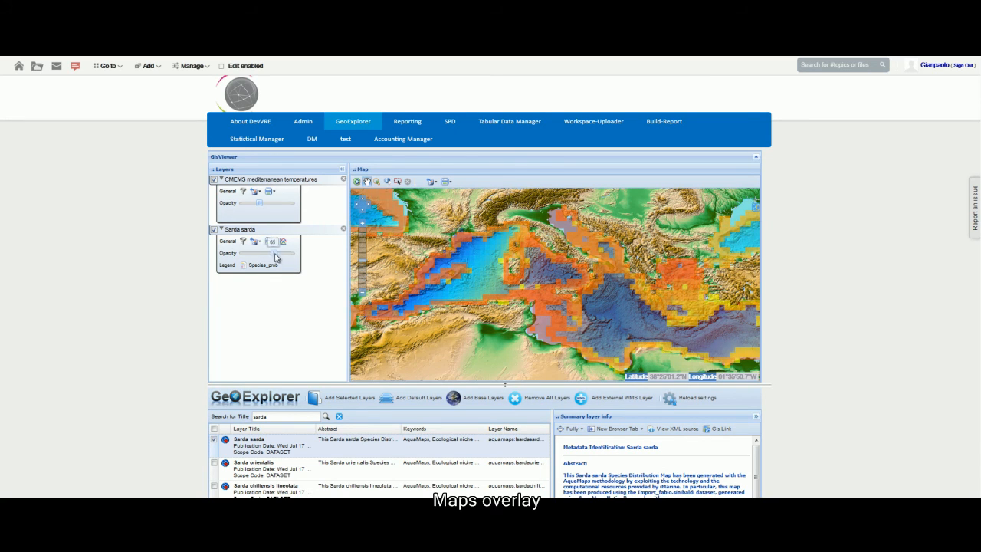
drag(263, 204, 293, 210)
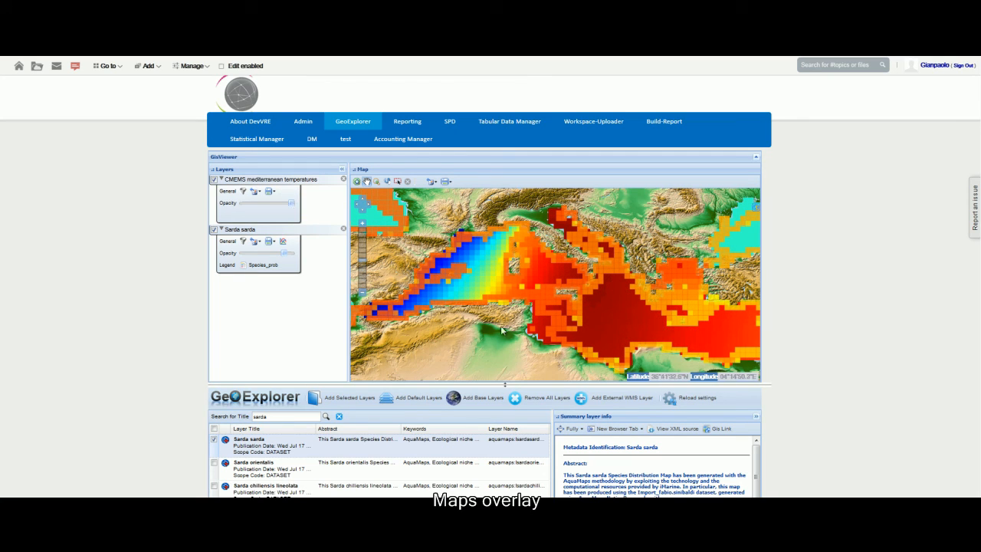